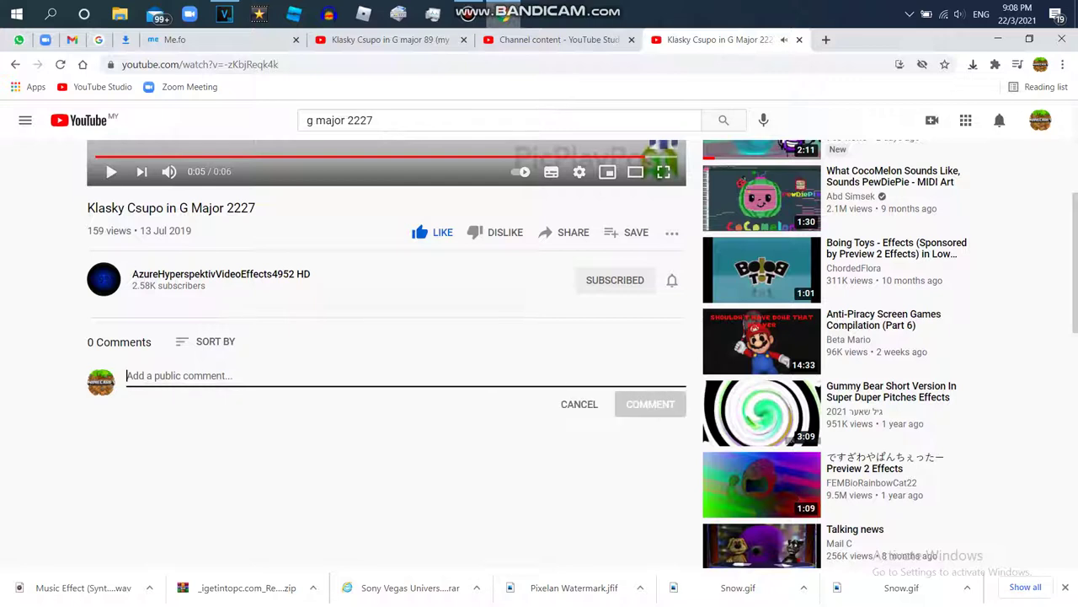
Step: Post a comment on the Klasky Csupo in G Major 2227 video listing "Combination Is:", "Music Effect" and "Asleep" on separate lines
key(BackSpace)
text(I)
key(BackSpace)
text(C)
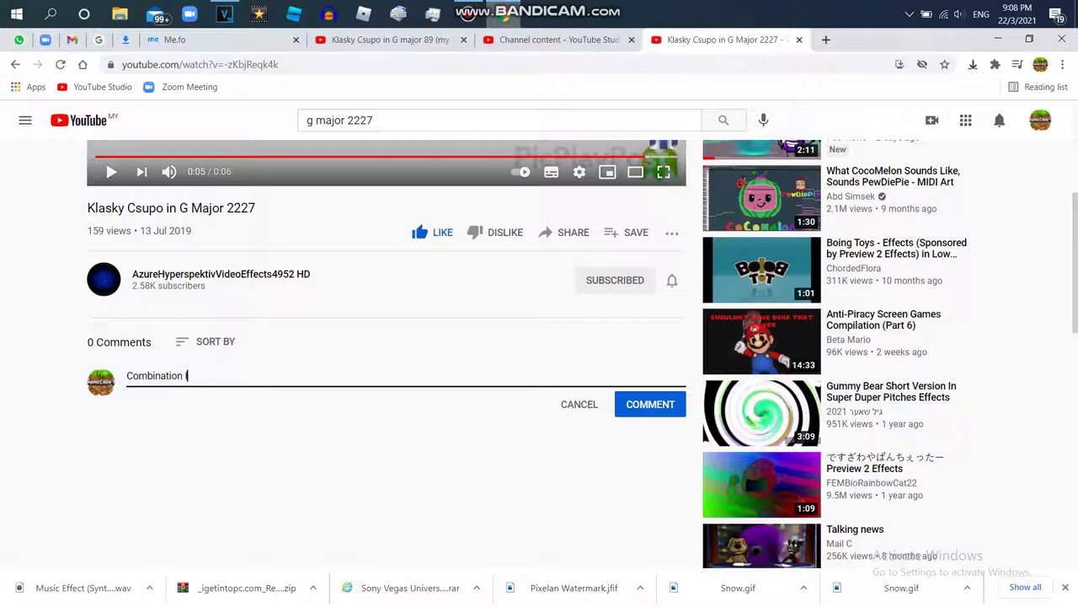
text(ombination Is:)
key(Return)
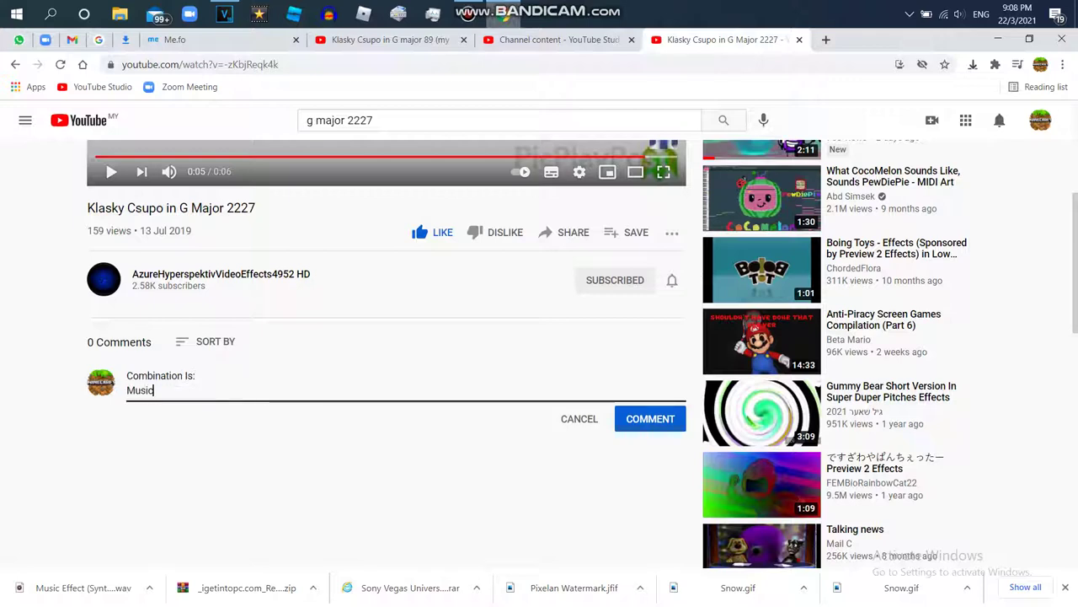
text(Music Effect)
key(Return)
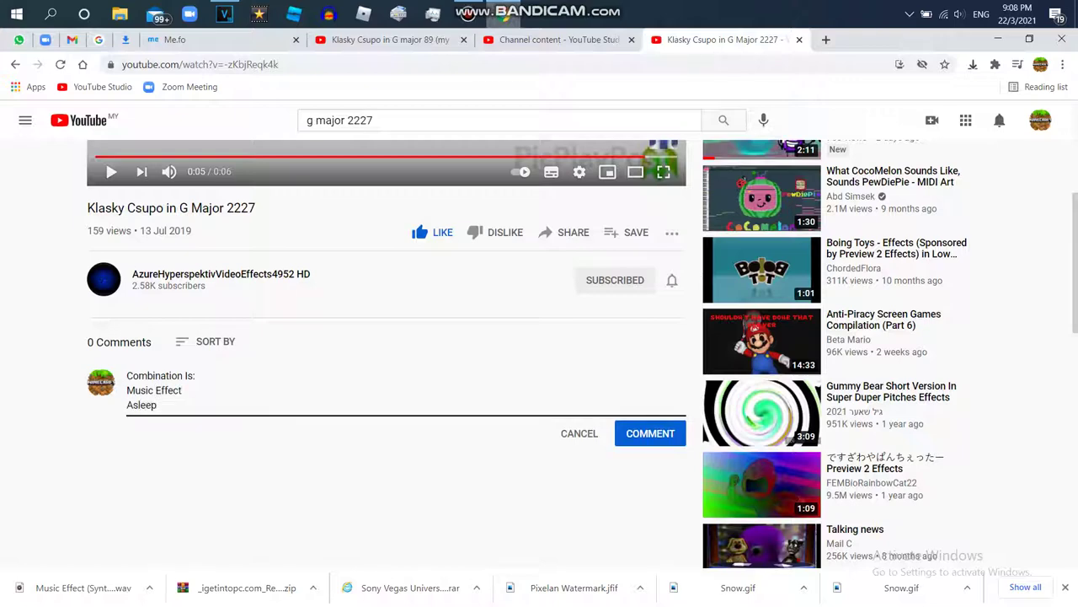
text(Asleep)
click(651, 433)
Step: In VEGAS Pro, place Klasky Csupo Robot Logo Trimmed.wmv at the timeline start and add Music Effect (Synthesizer).wav after it on the audio track
click(224, 14)
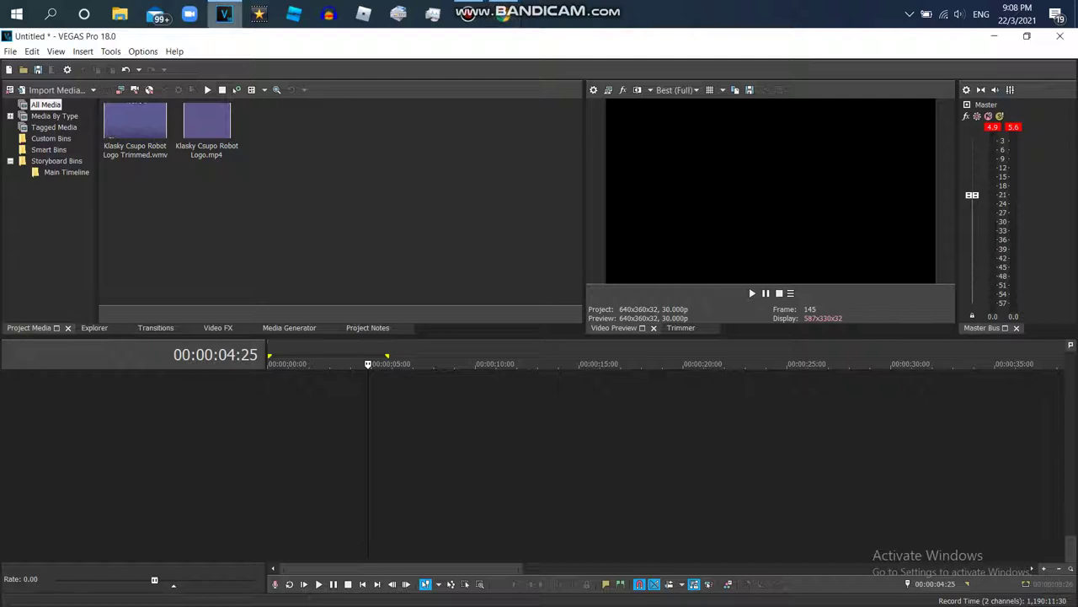
drag(135, 122, 320, 396)
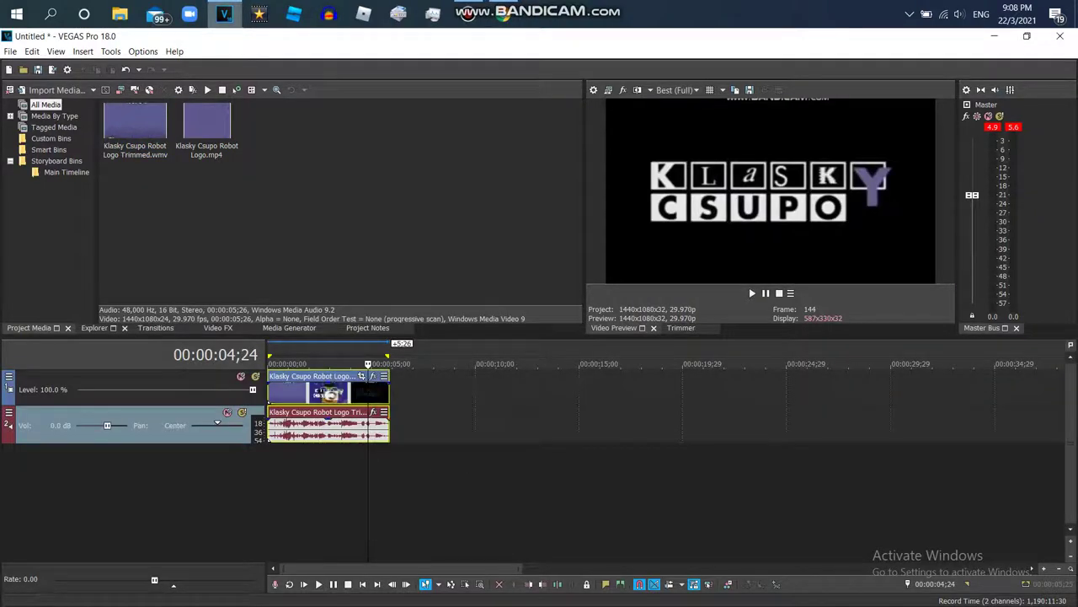
click(23, 69)
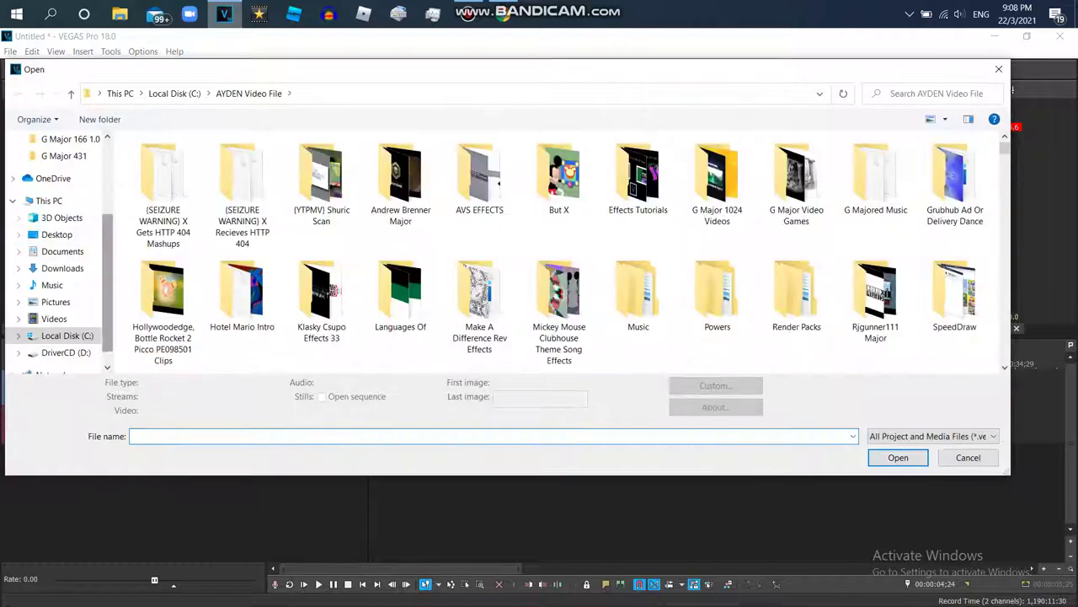
scroll(59, 253, up, 2)
click(62, 156)
double_click(154, 181)
drag(375, 423, 472, 423)
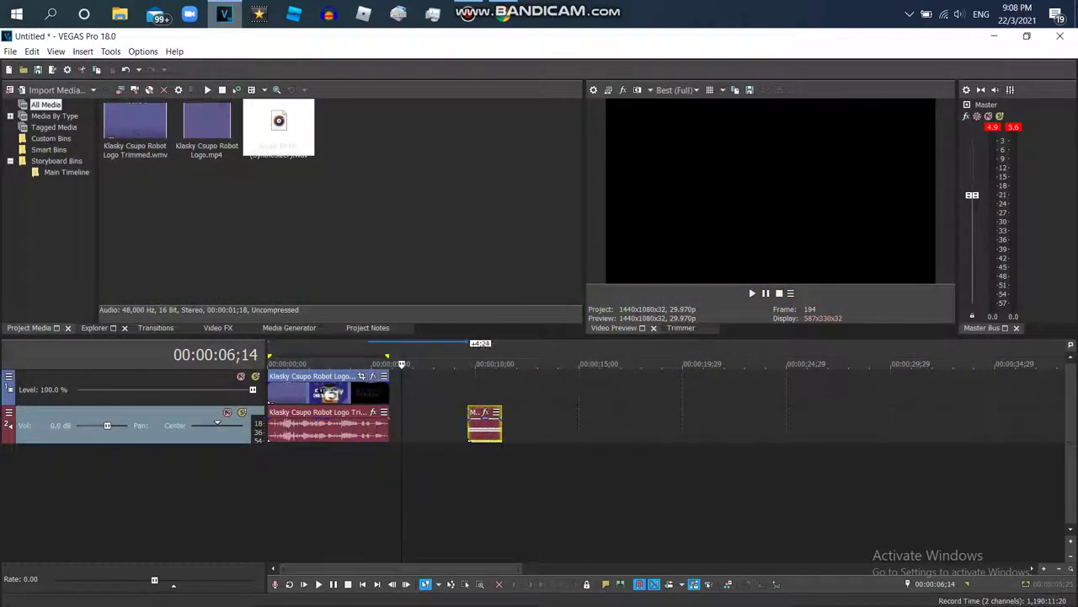
key(space)
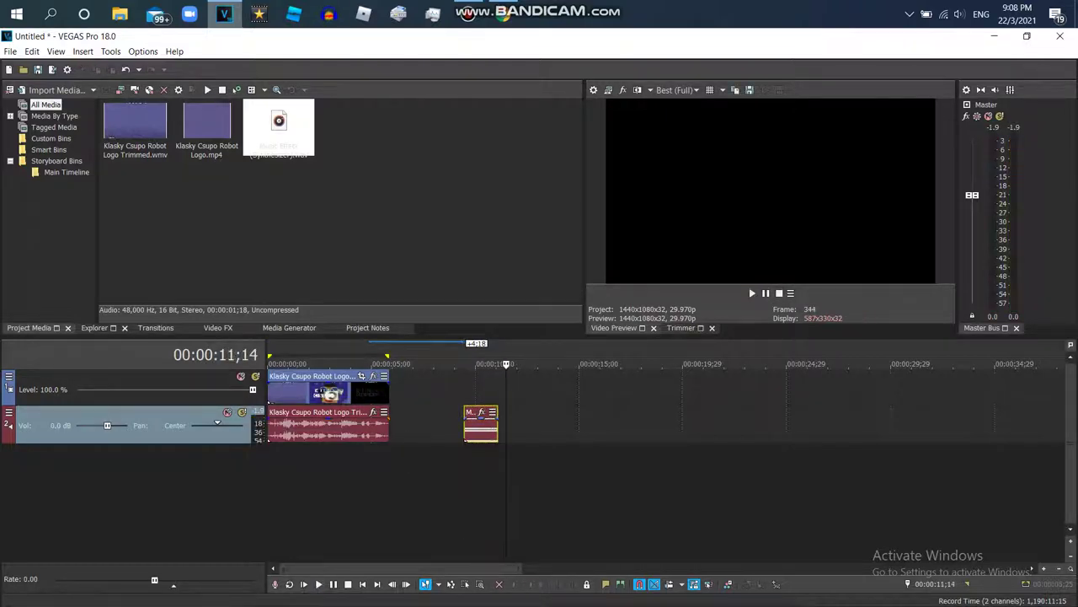
Step: Fit Music Effect to the logo's length on its own track, panning the logo audio 100% left and the effect 100% right
drag(284, 462, 390, 463)
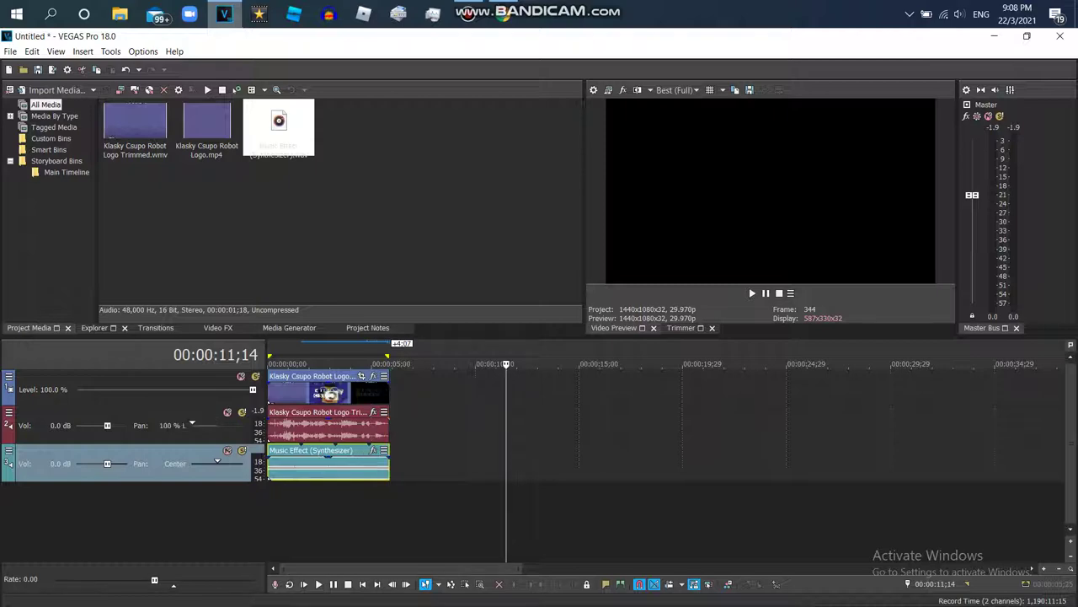
double_click(371, 466)
Step: Set up a render of the selected range in the Wave (Microsoft) format
click(10, 52)
click(34, 164)
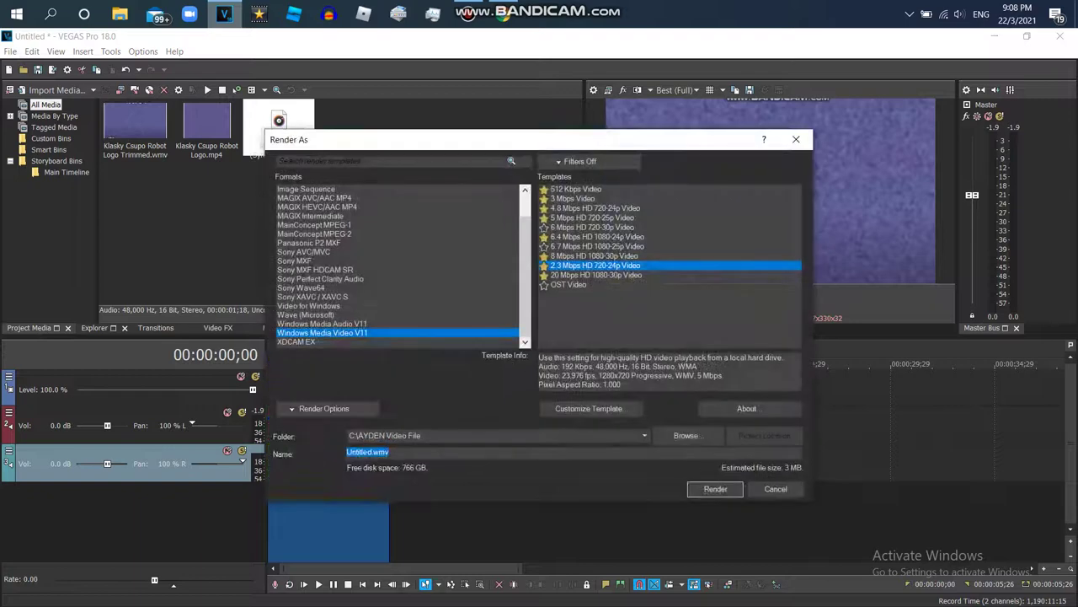
click(306, 315)
click(632, 313)
Step: Name the output file Untitled13music efefct in the Music folder and render it
click(688, 436)
click(115, 343)
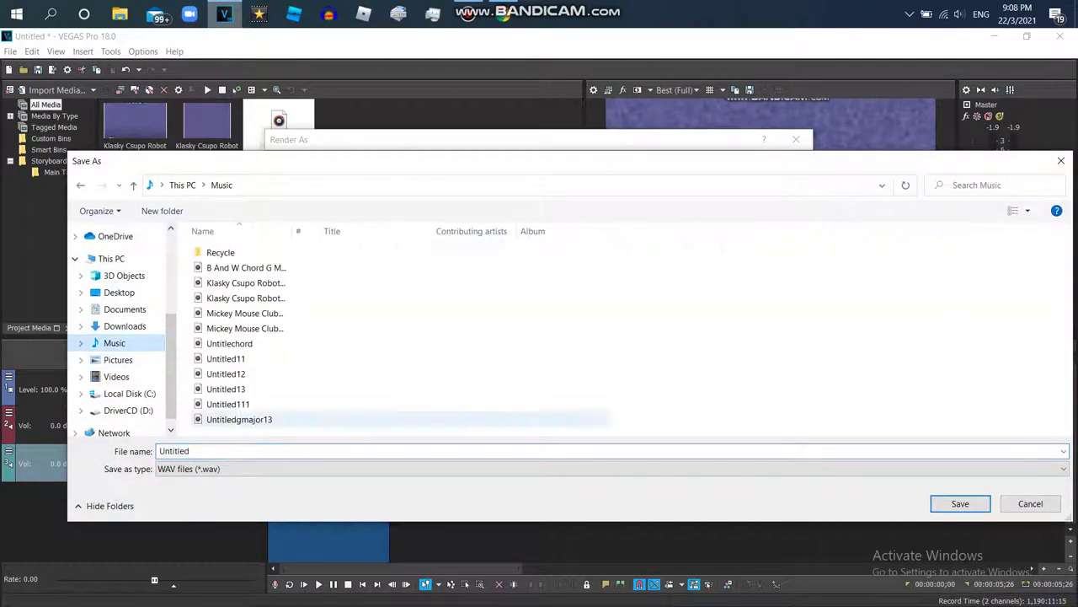
click(244, 389)
click(244, 450)
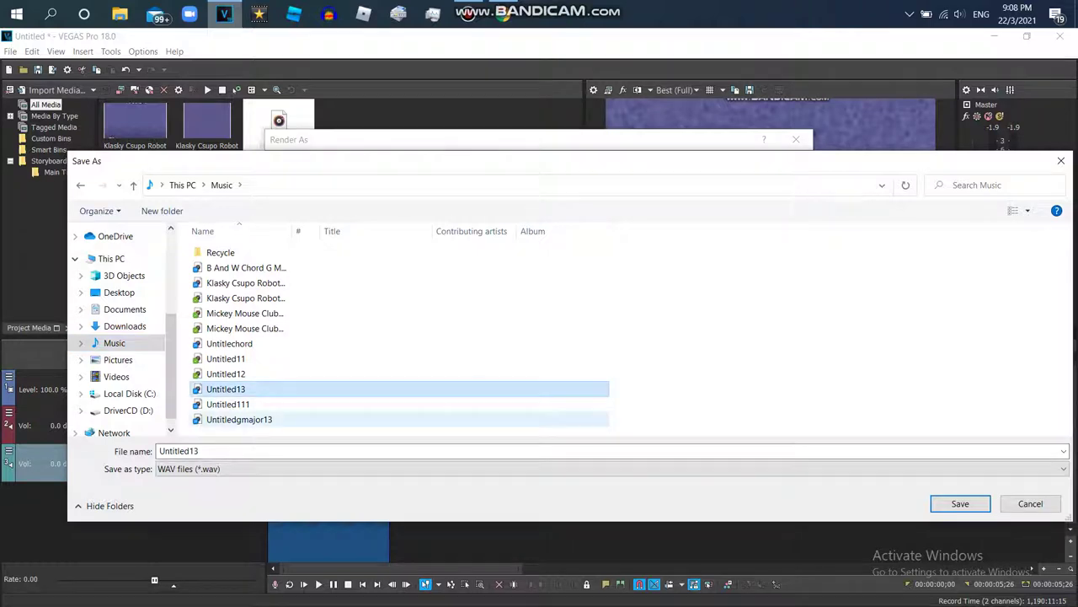
click(244, 450)
text(music efefct)
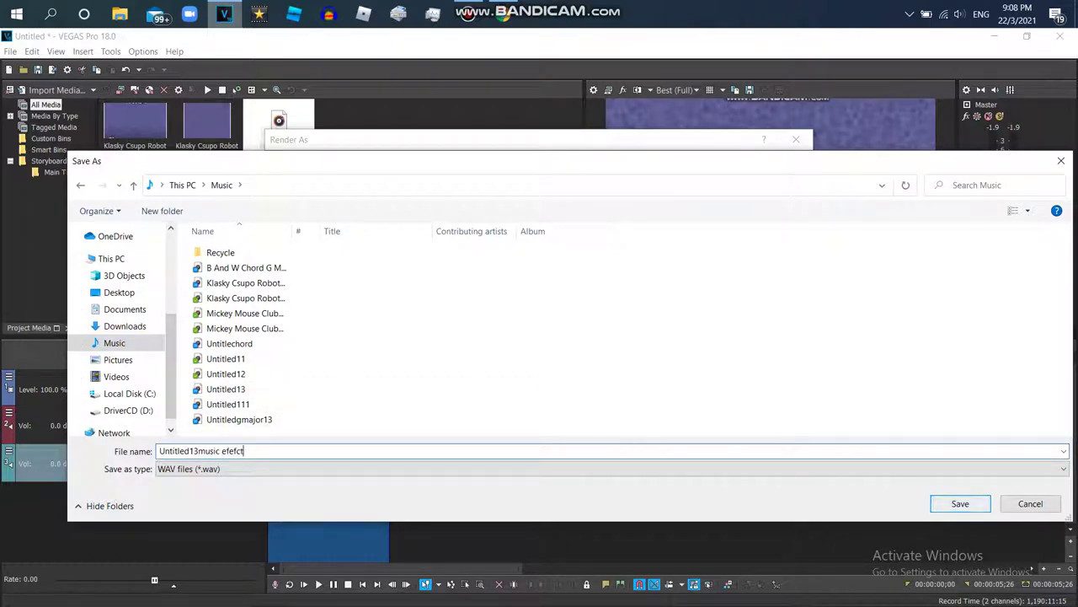
key(Return)
click(714, 488)
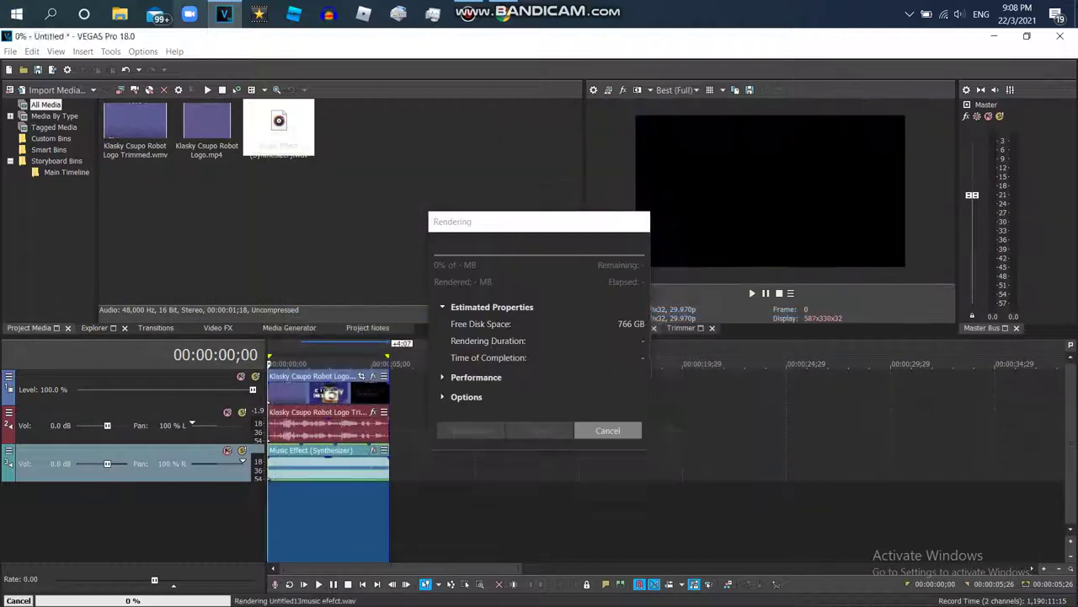
Step: Delete the Music Effect track and the original logo audio track, leaving only the video track
right_click(460, 469)
click(498, 356)
right_click(433, 426)
click(476, 309)
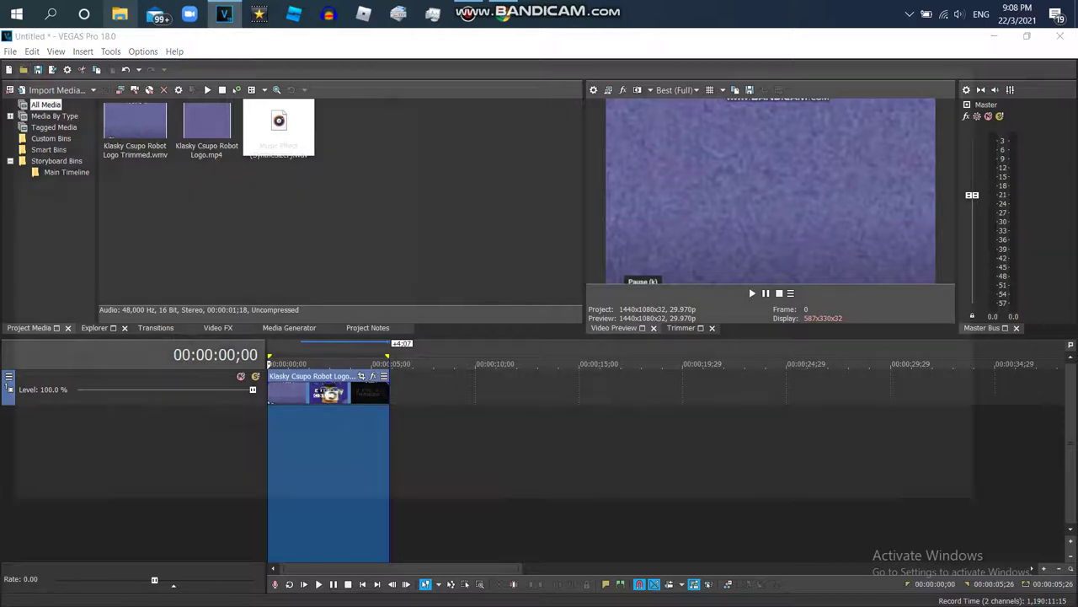
Step: Import the rendered Untitled13music efefct.wav from the Music folder onto the timeline below the logo video
click(52, 284)
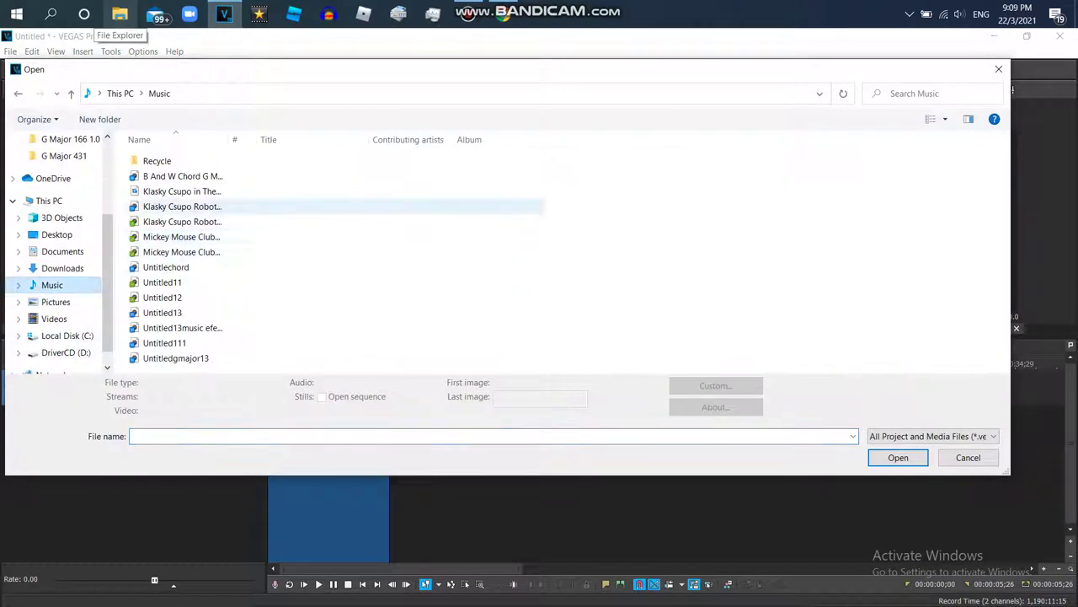
double_click(182, 328)
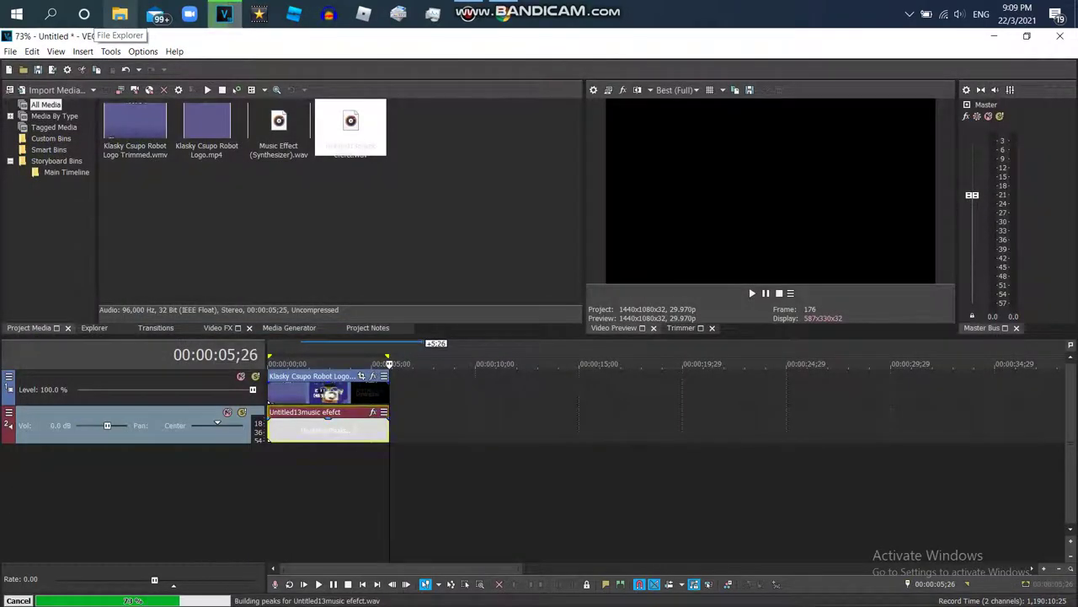
Step: Add the IL Vocodex (demo) plug-in to the Untitled13music efefct audio event
click(374, 412)
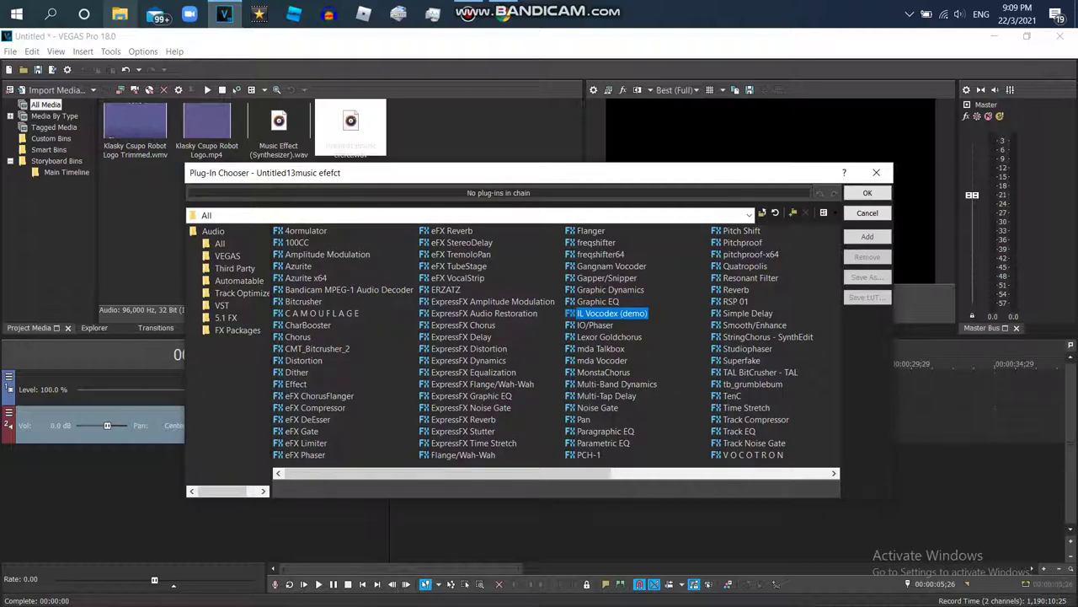
click(868, 237)
drag(808, 172, 787, 188)
click(846, 208)
Step: Load the Stereo interlacing preset in Vocodex and play the clip from the start
click(430, 276)
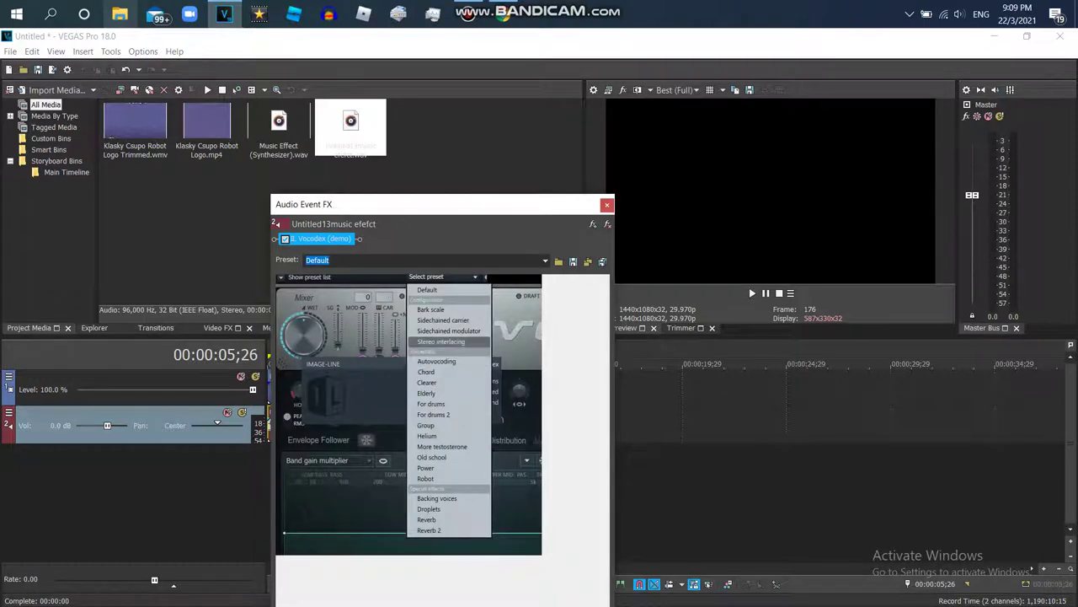
click(424, 344)
double_click(757, 405)
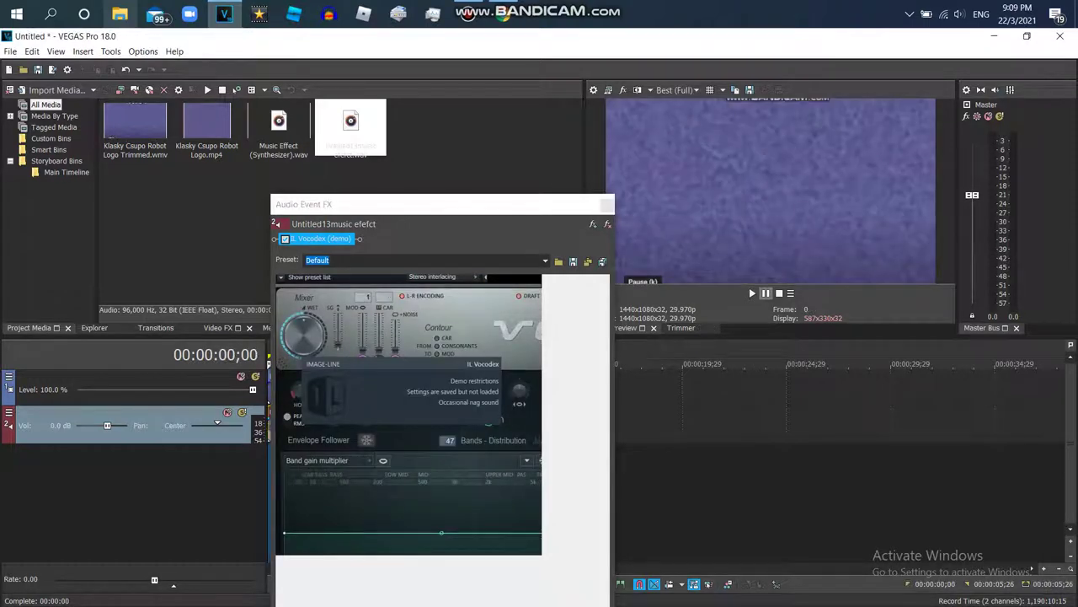
click(752, 293)
click(402, 391)
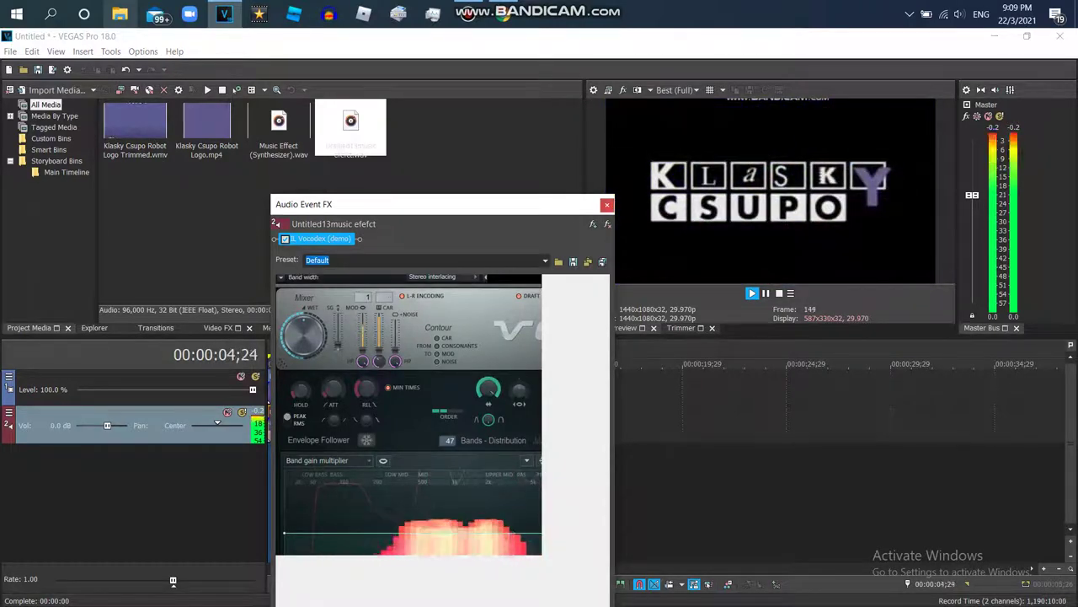
Step: Reload the Stereo interlacing preset in Vocodex and briefly preview the clip
click(593, 224)
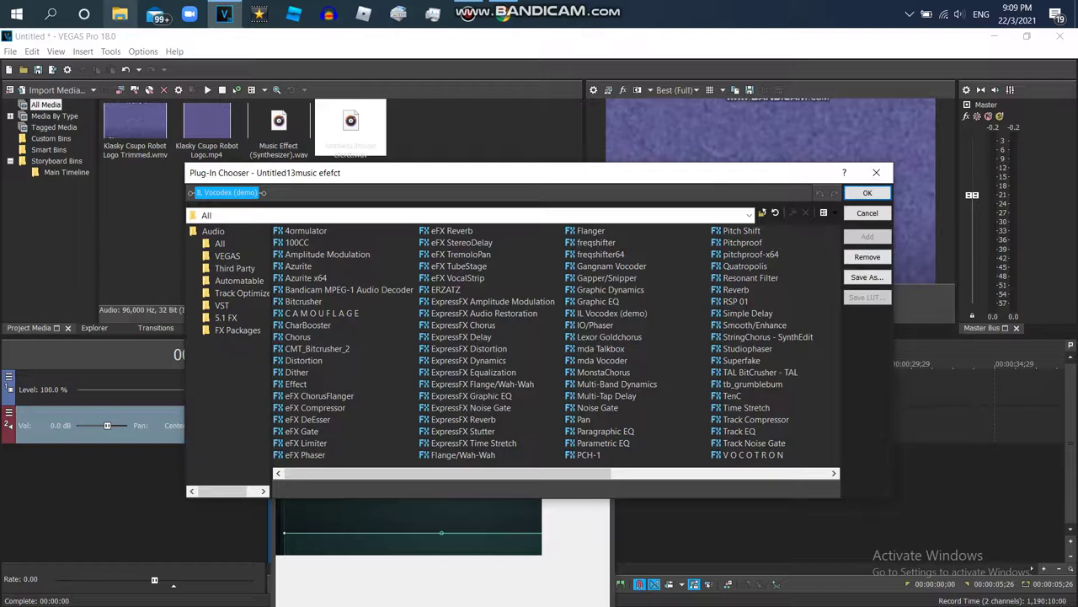
click(876, 173)
drag(472, 208, 442, 140)
click(495, 210)
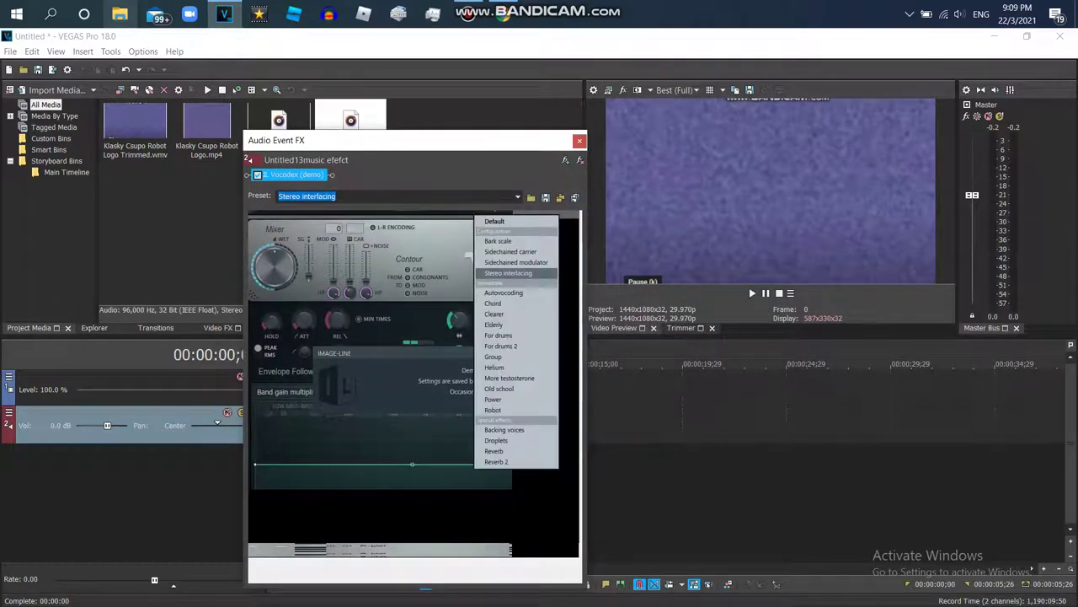
click(516, 274)
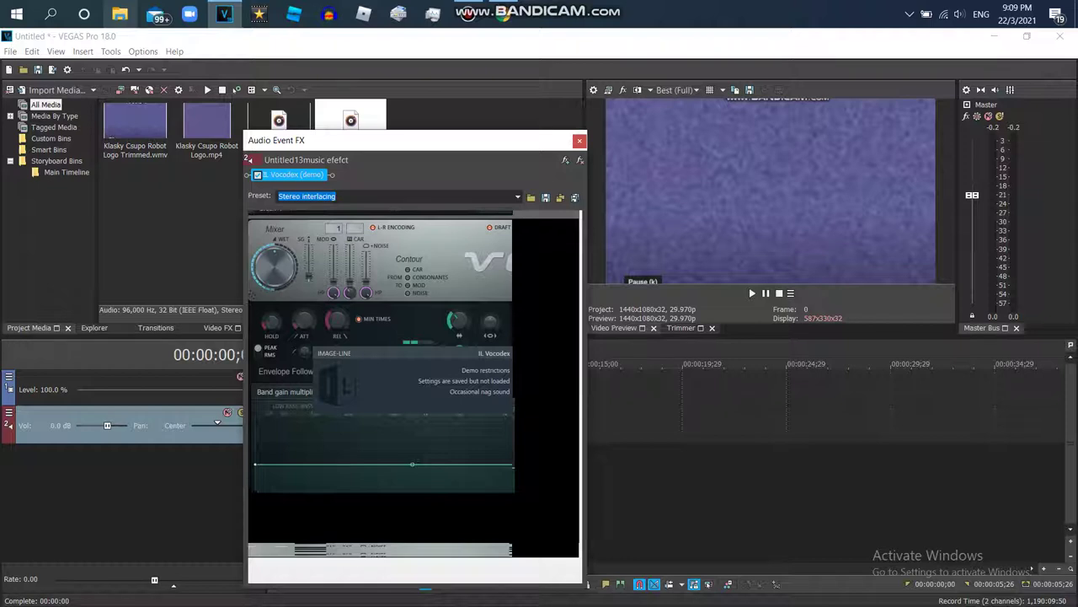
click(766, 293)
click(766, 293)
Step: Try the Clearer preset in Vocodex, then switch back to Stereo interlacing and play the clip
click(495, 211)
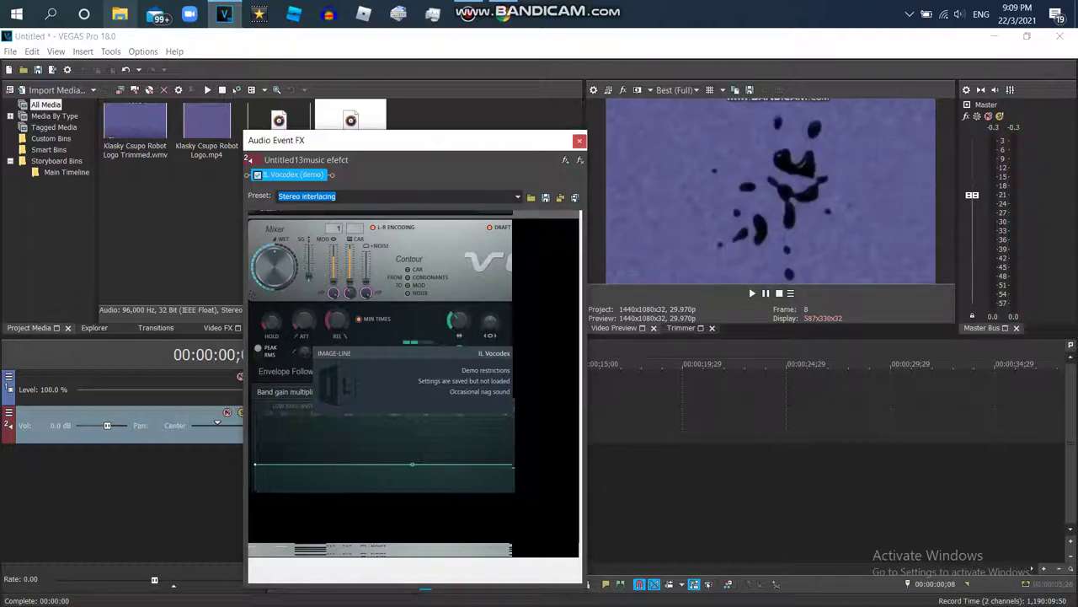
click(496, 314)
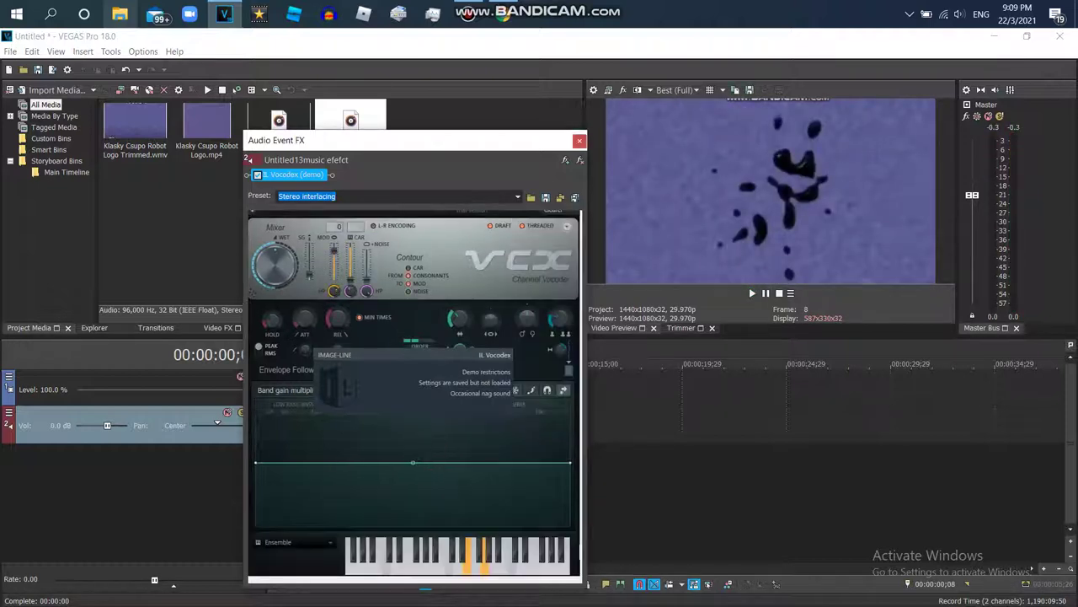
click(553, 211)
click(576, 274)
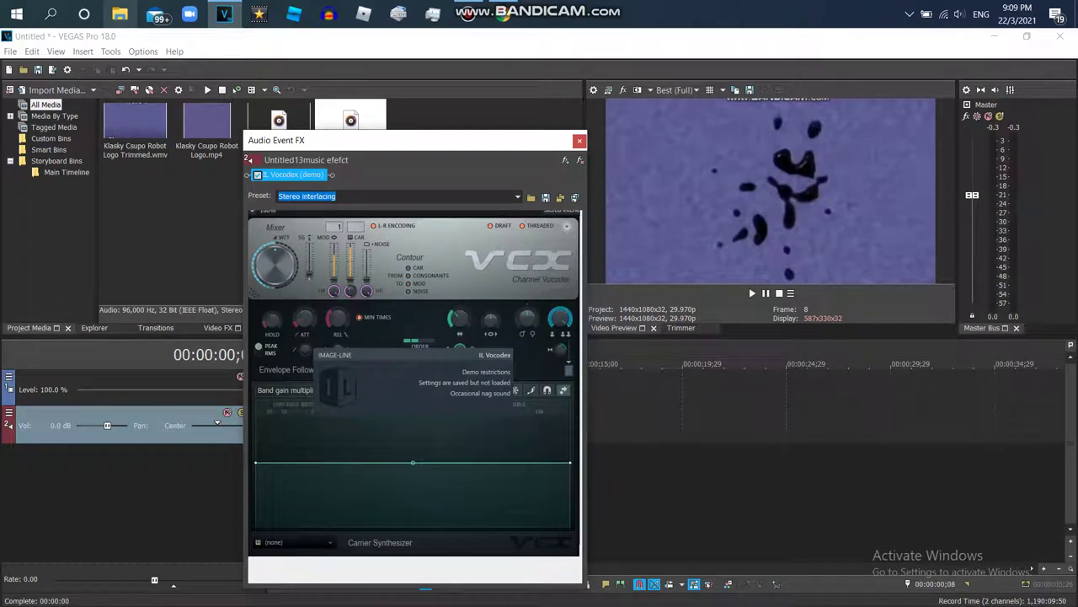
key(space)
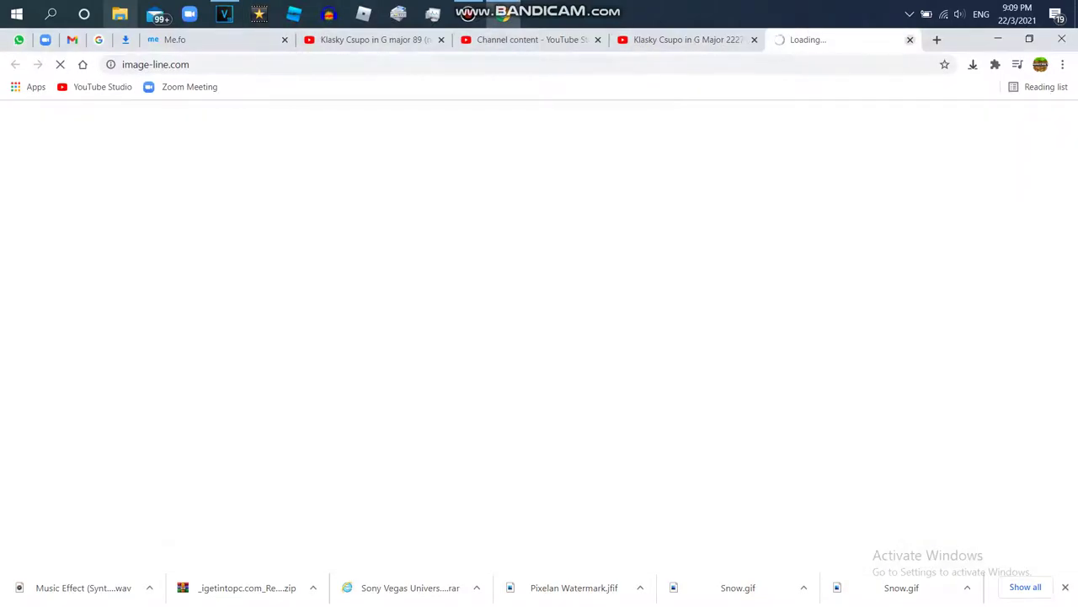
Step: Close the image-line.com page and replay the vocoded clip from the start in VEGAS Pro
click(910, 39)
click(225, 14)
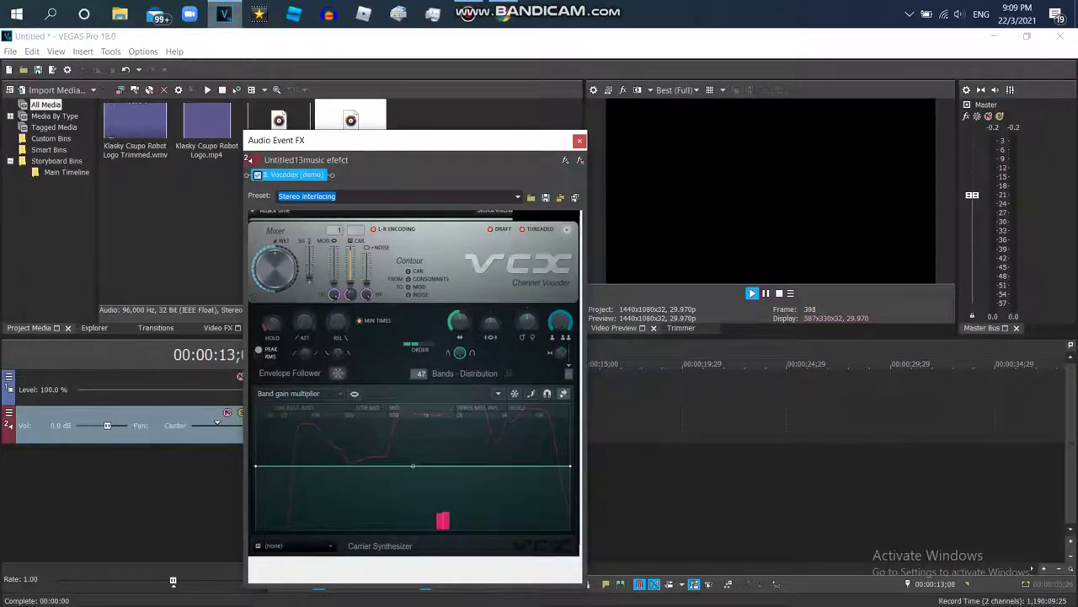
click(755, 472)
key(Home)
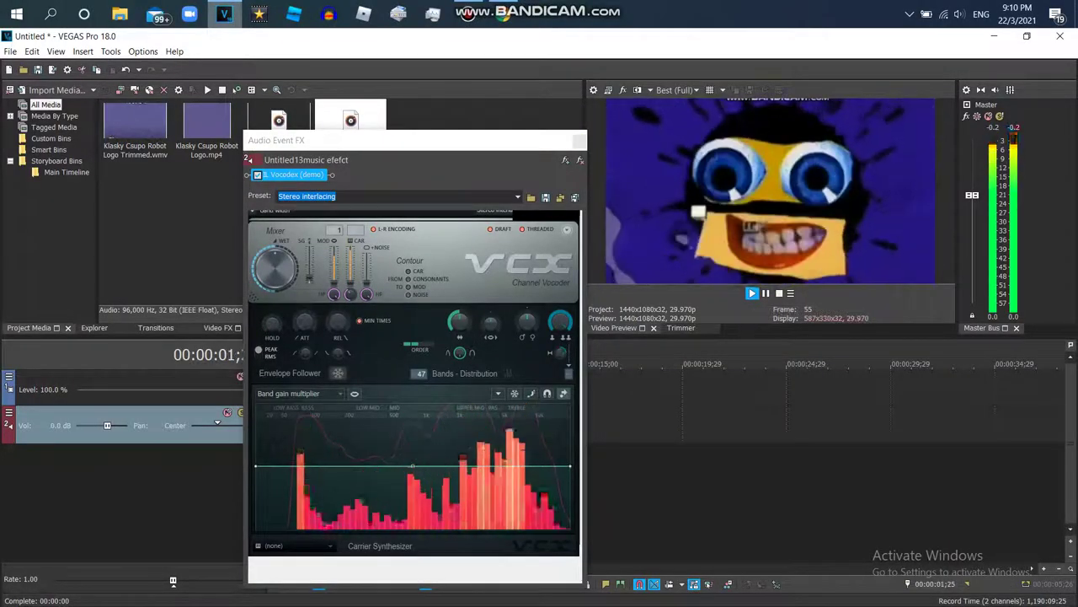
click(459, 322)
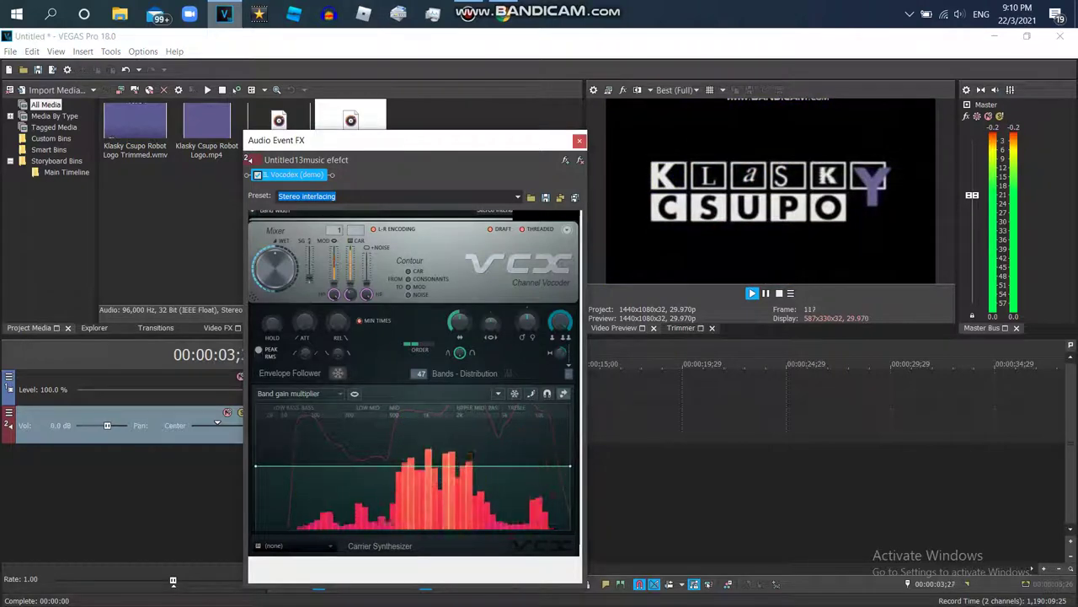
click(579, 140)
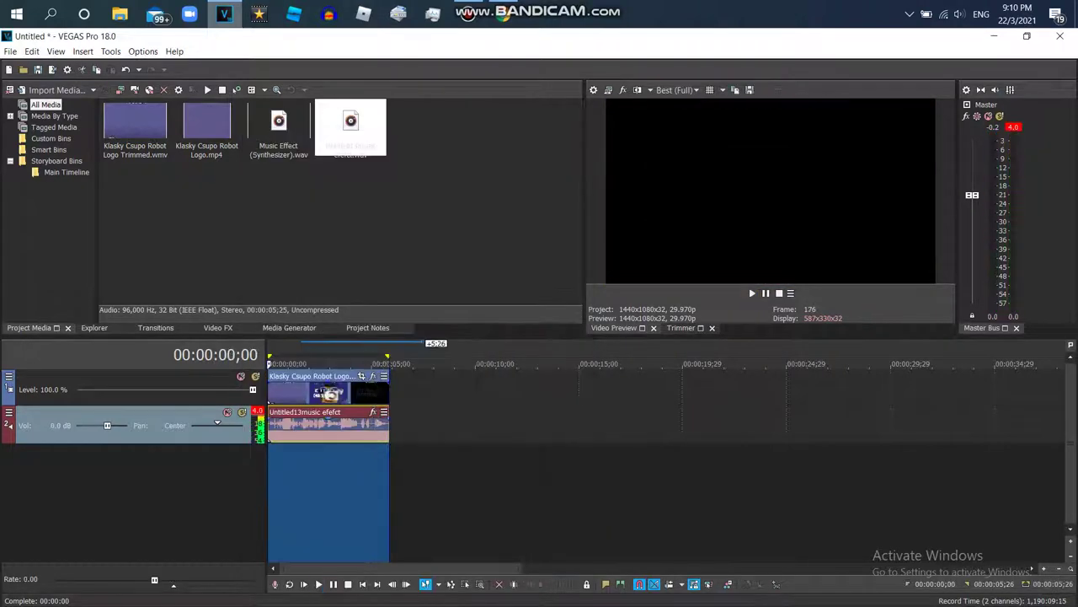
Step: Replace Vocodex on the Untitled13music efefct audio event with the Effect plug-in and play the result
click(374, 412)
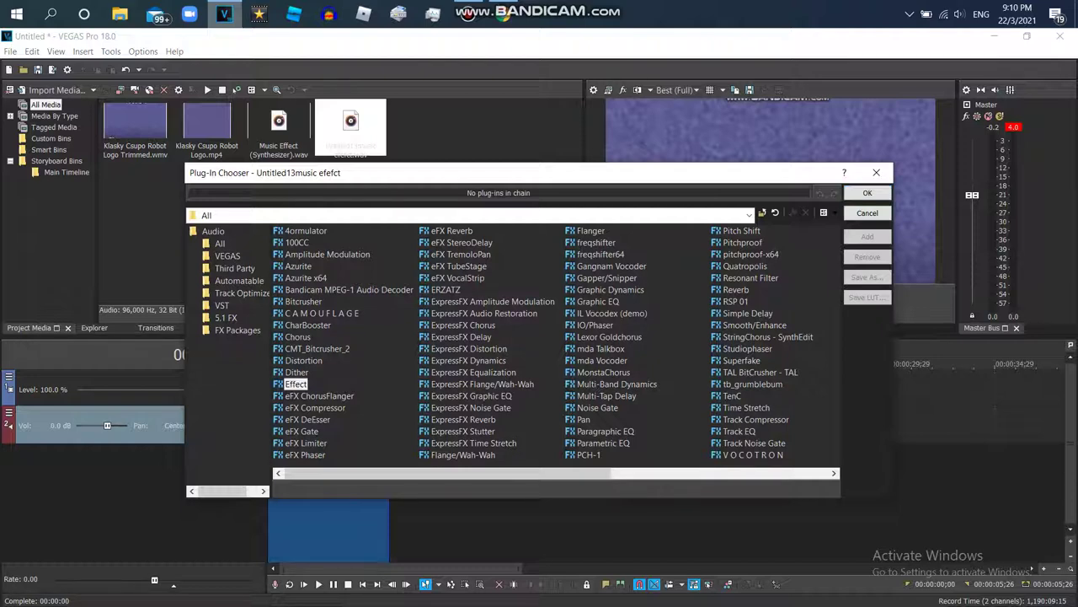
double_click(296, 384)
click(867, 193)
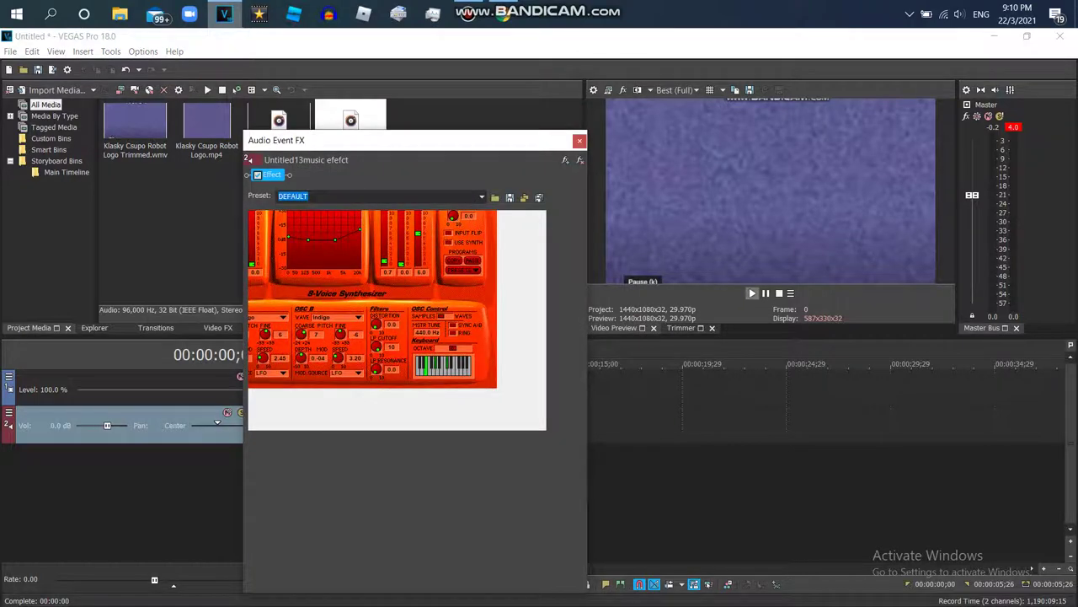
click(752, 294)
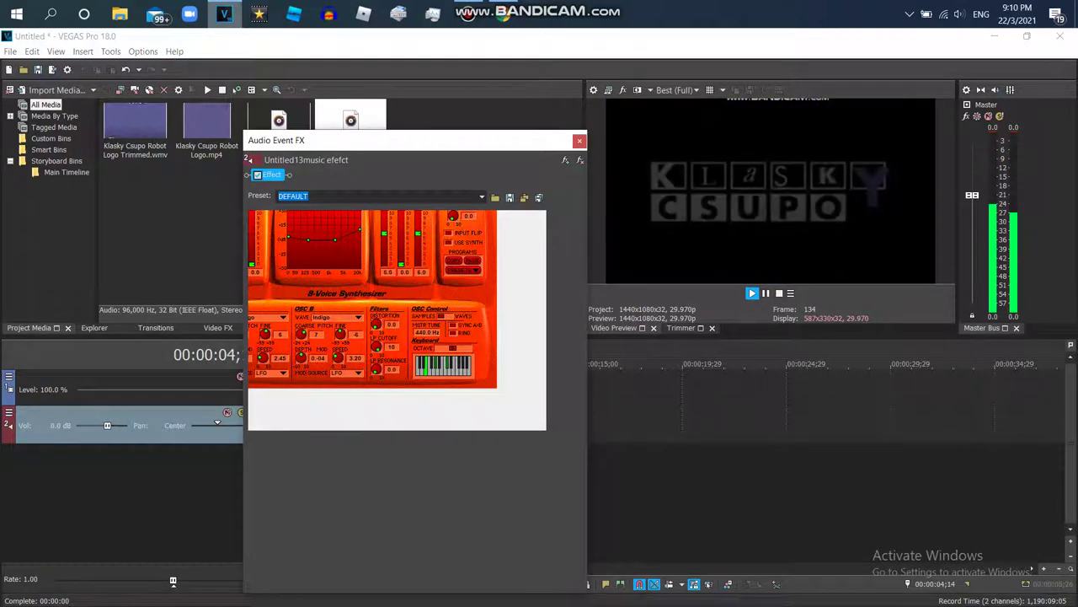
Step: Lower the level sliders beside the graph in the Effect plug-in to their minimum while previewing the clip, and close the audio event effects
click(752, 293)
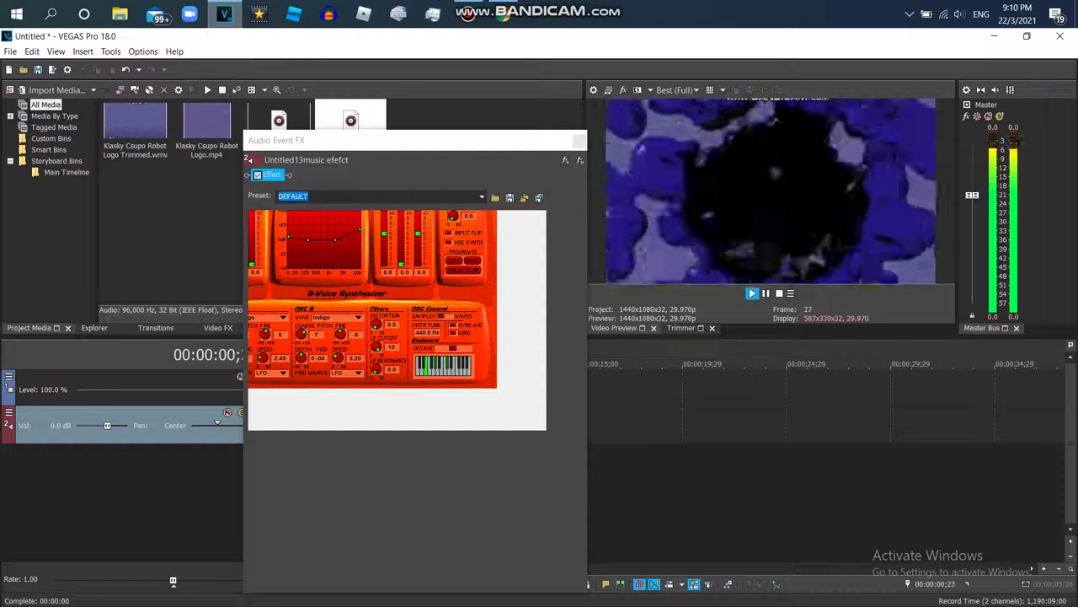
drag(385, 234, 384, 265)
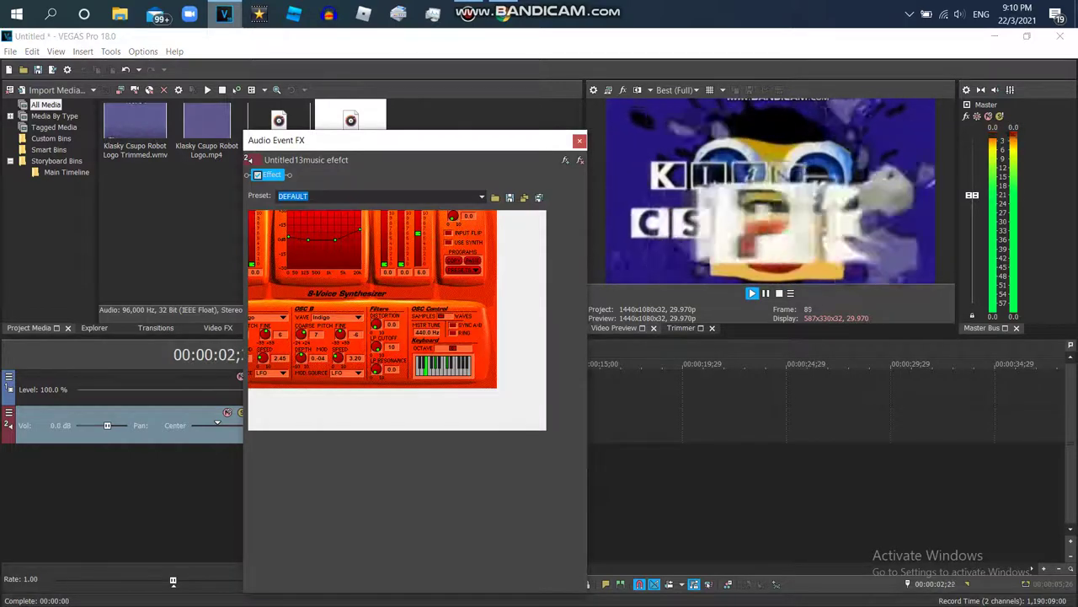
click(753, 293)
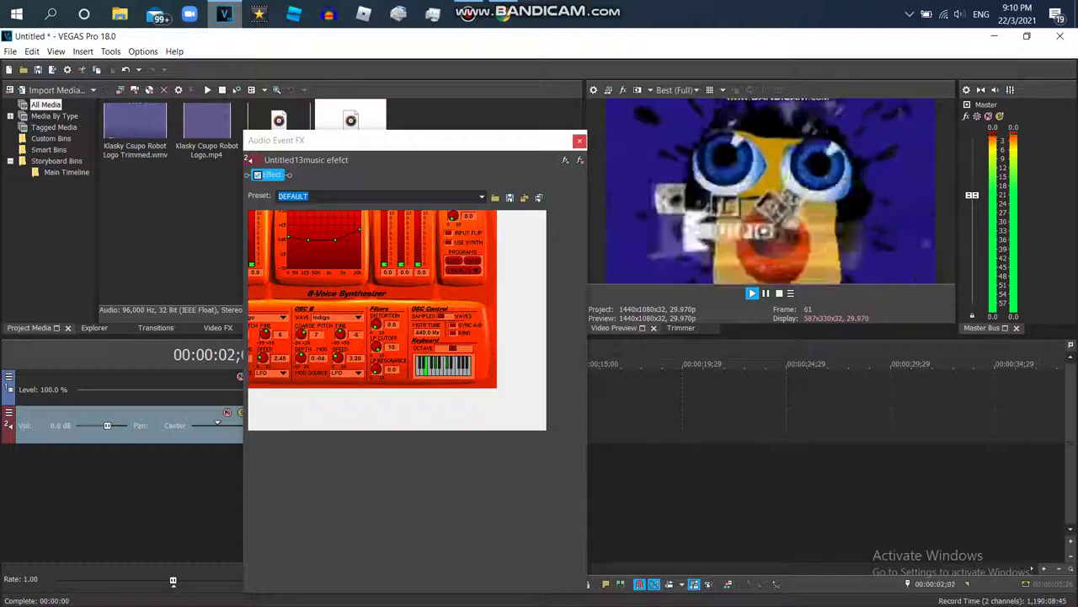
click(579, 141)
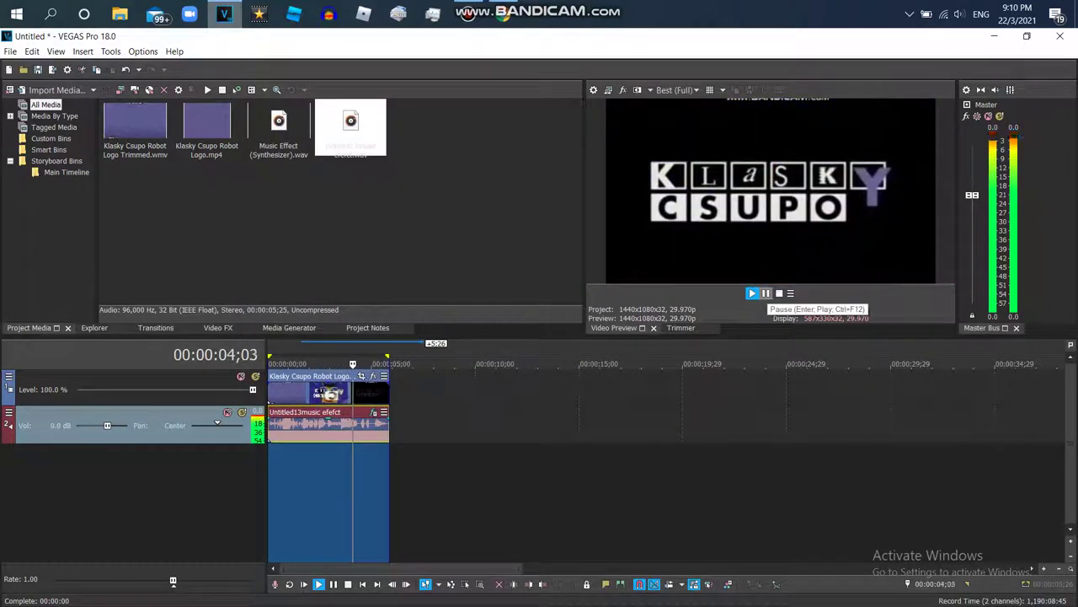
Step: Render the audio as the Wave file Klasky Csupo in Music Effect using the 96,000 Hz, 32 Bit (IEEE Float), Stereo, PCM (float) template
click(10, 51)
key(r)
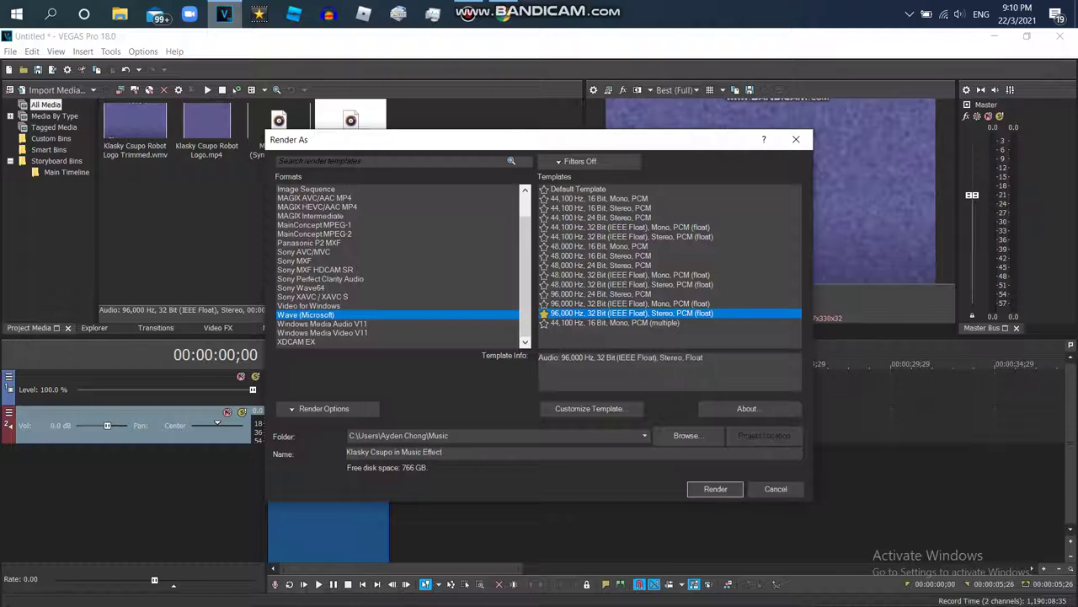
key(Return)
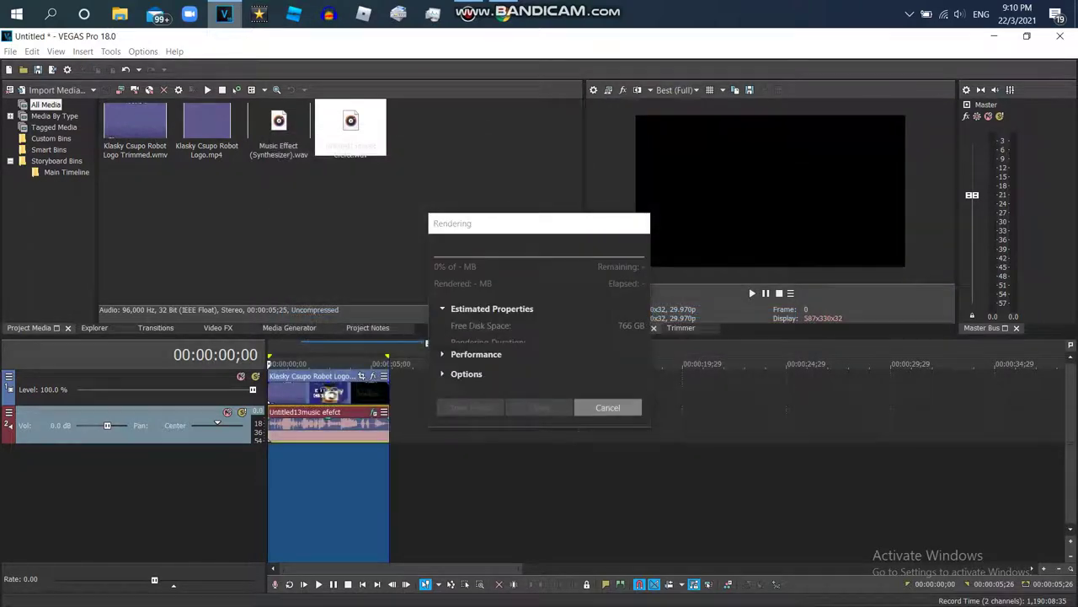
Step: Replace the old audio track with the rendered Klasky Csupo in Music Effect file, placed under the logo video
right_click(713, 429)
click(748, 315)
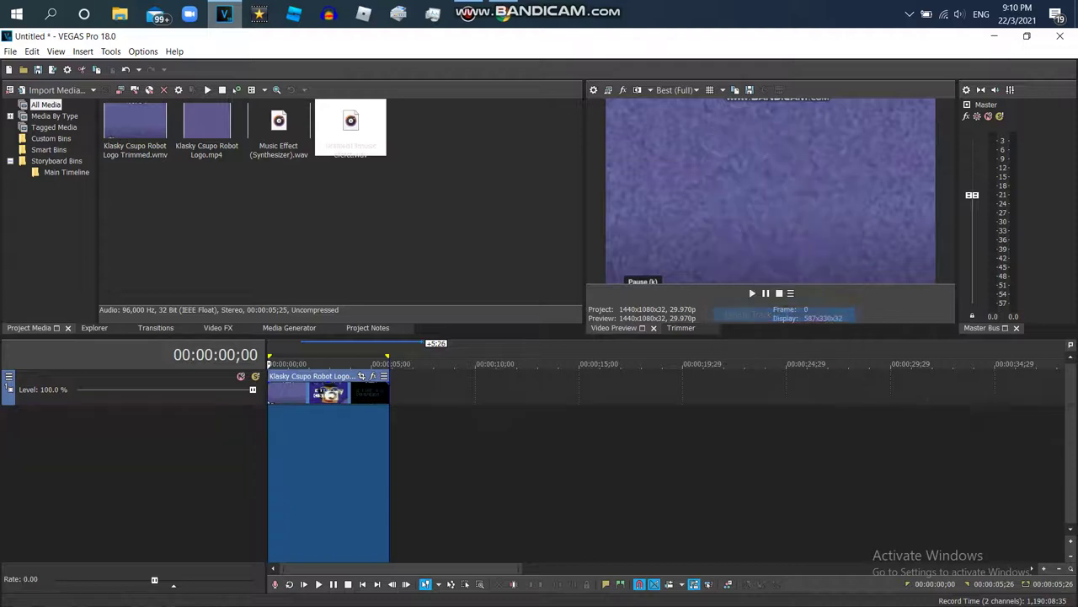
key(ctrl+o)
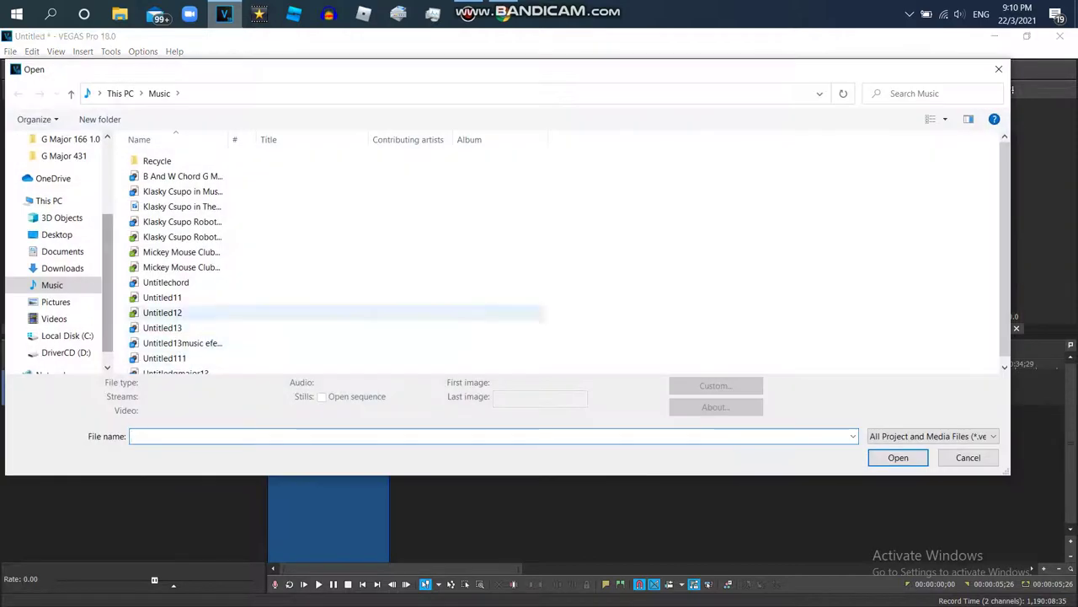
click(181, 191)
key(Return)
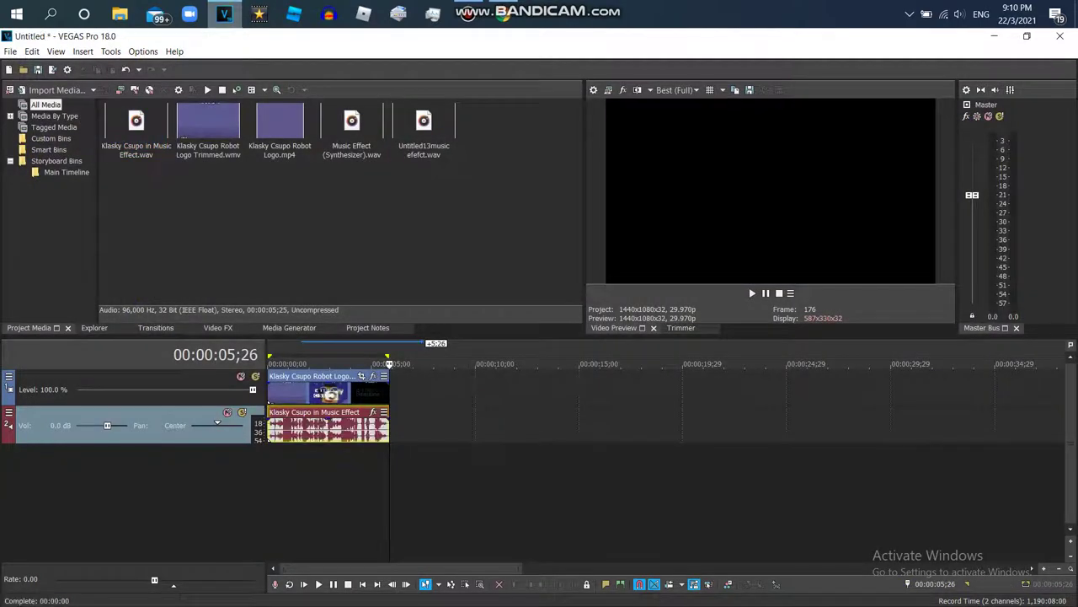
Step: Set the Klasky Csupo in Music Effect event to the élastique method with Pro stretch attributes and a pitch change of -3
double_click(330, 426)
right_click(361, 426)
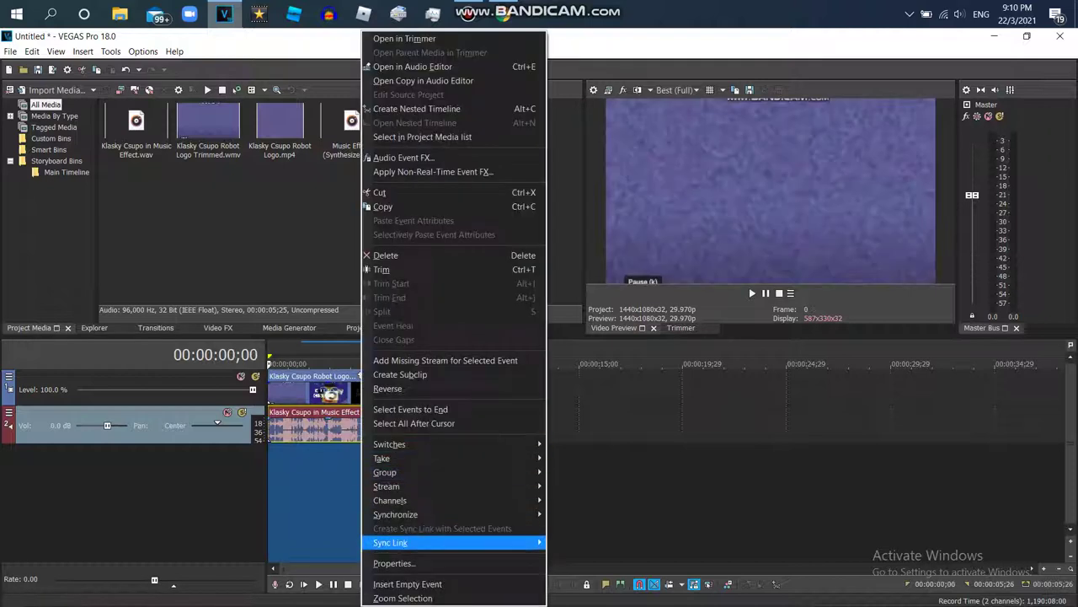
click(387, 561)
click(579, 263)
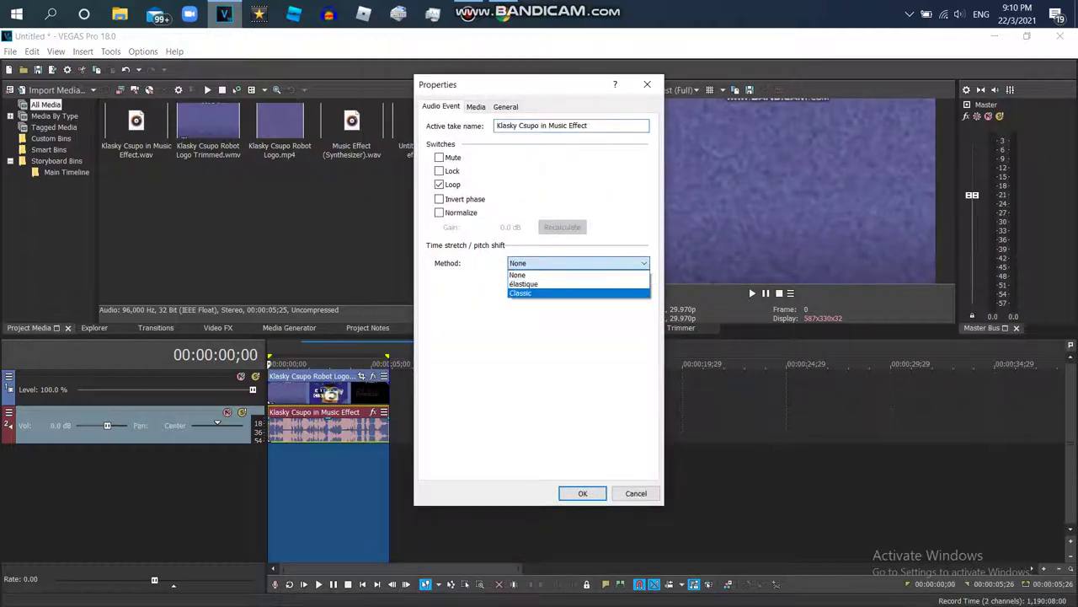
click(579, 292)
click(578, 263)
click(579, 283)
click(579, 282)
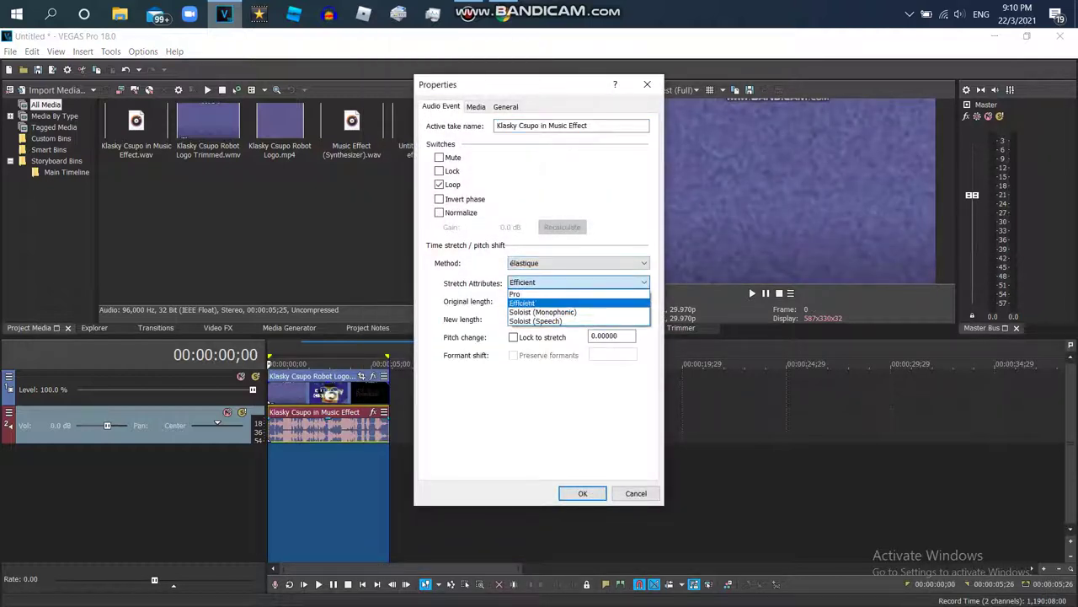
click(539, 294)
click(579, 263)
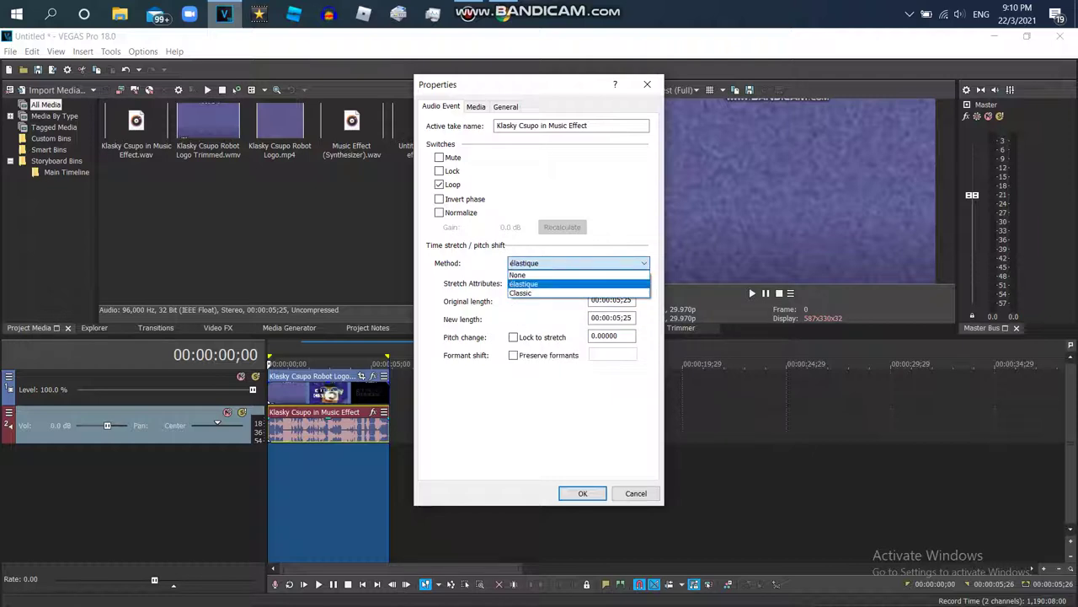
click(556, 284)
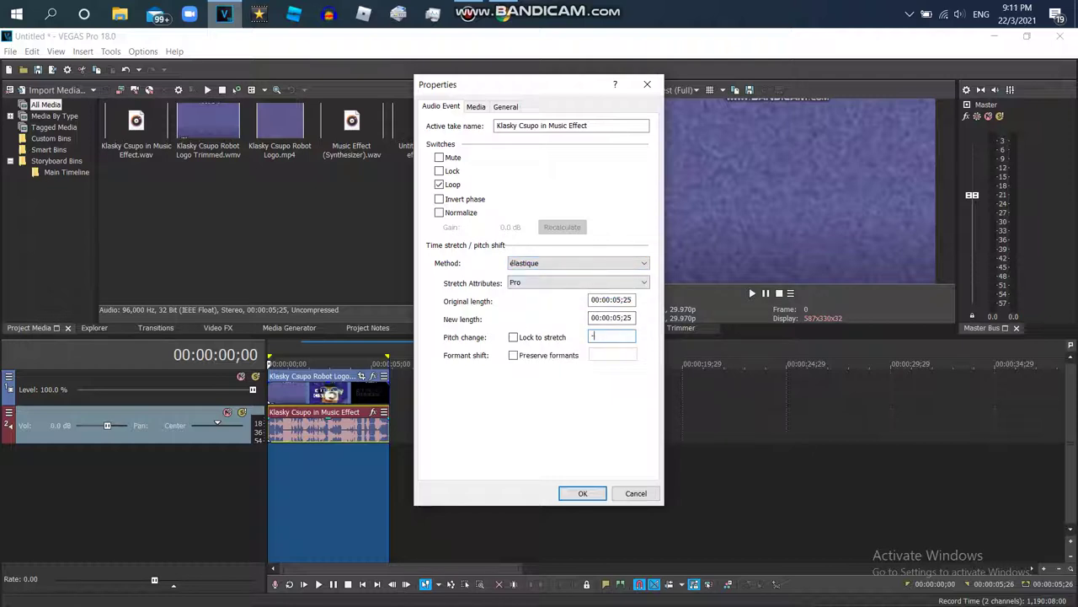
click(582, 493)
Step: Duplicate the Klasky Csupo in Music Effect audio track and set the copied event's pitch change to -6
right_click(724, 430)
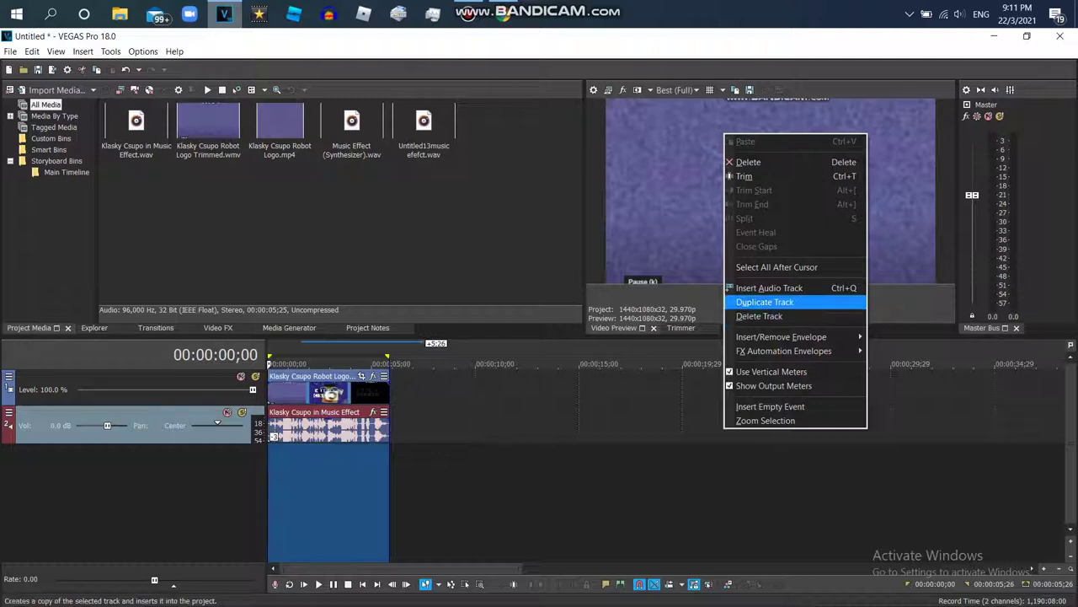
click(770, 301)
right_click(367, 474)
right_click(365, 472)
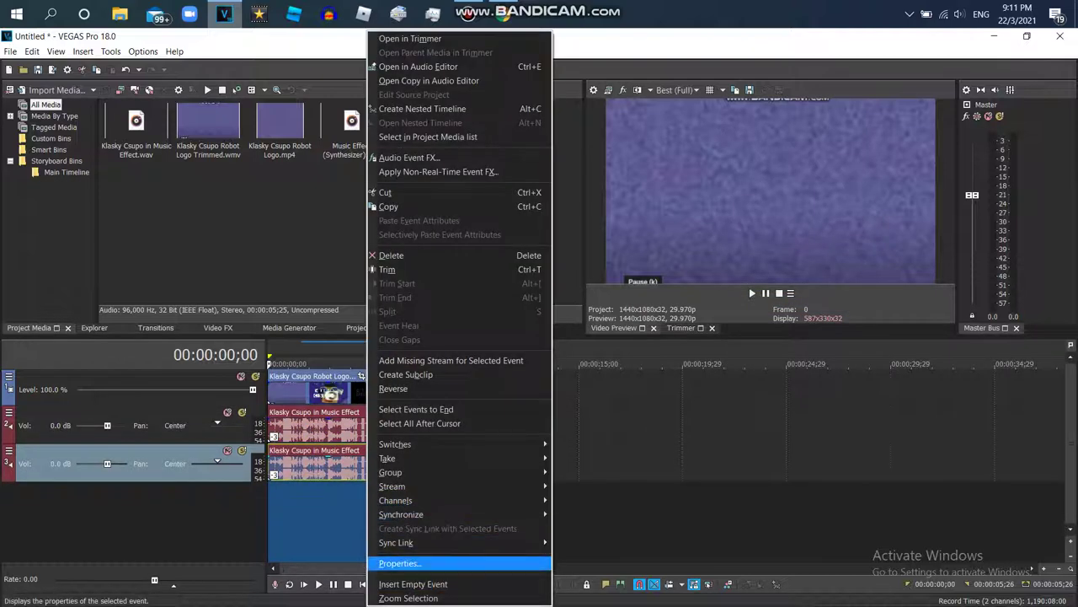
click(400, 562)
double_click(608, 335)
text(-6)
click(582, 492)
Step: Preview the two layered pitch-shifted audio tracks from the start and pause playback
right_click(782, 461)
click(767, 295)
key(space)
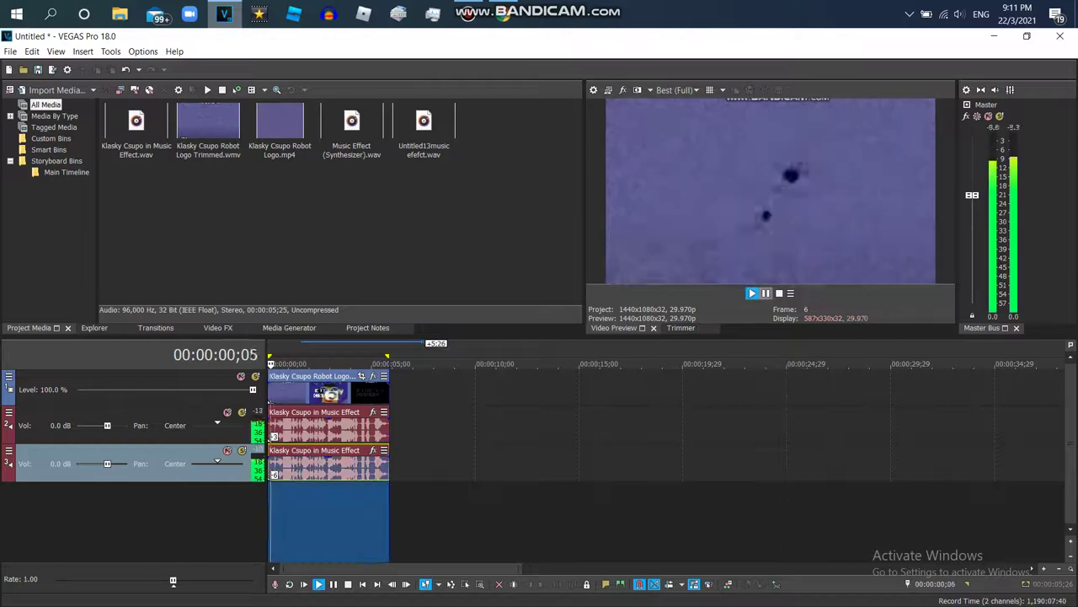
key(Return)
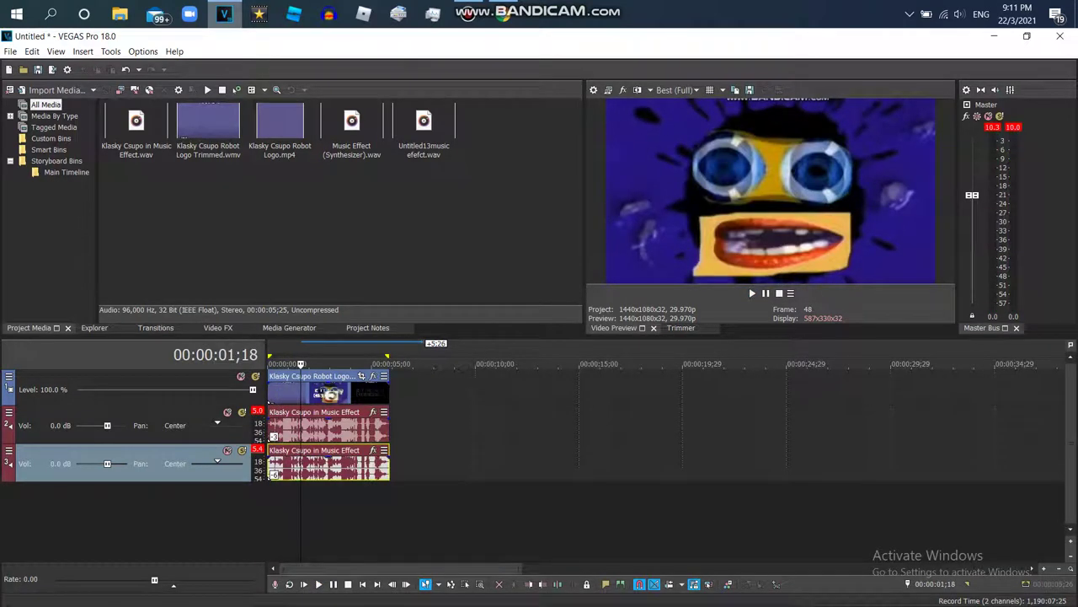
Step: Apply the Red Tint WMM preset of the Gradient Map effect to the Klasky Csupo Robot Logo Trimmed video event
key(alt+8)
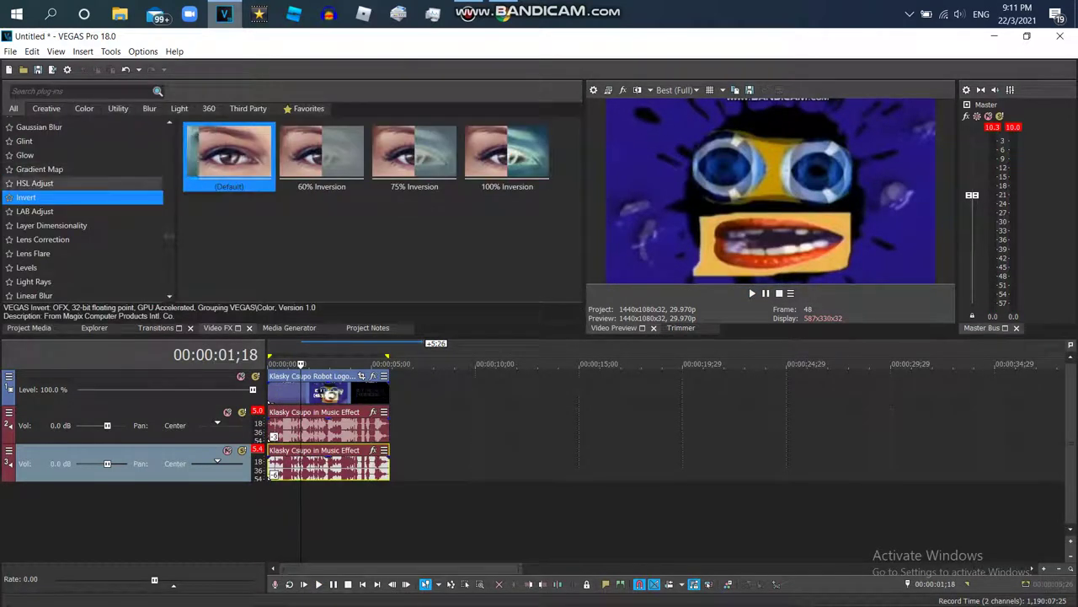
click(40, 169)
key(Down)
key(Down)
key(Down)
key(Up)
key(Up)
key(Up)
scroll(385, 209, down, 2)
scroll(385, 209, down, 10)
scroll(385, 209, down, 1)
scroll(385, 209, up, 3)
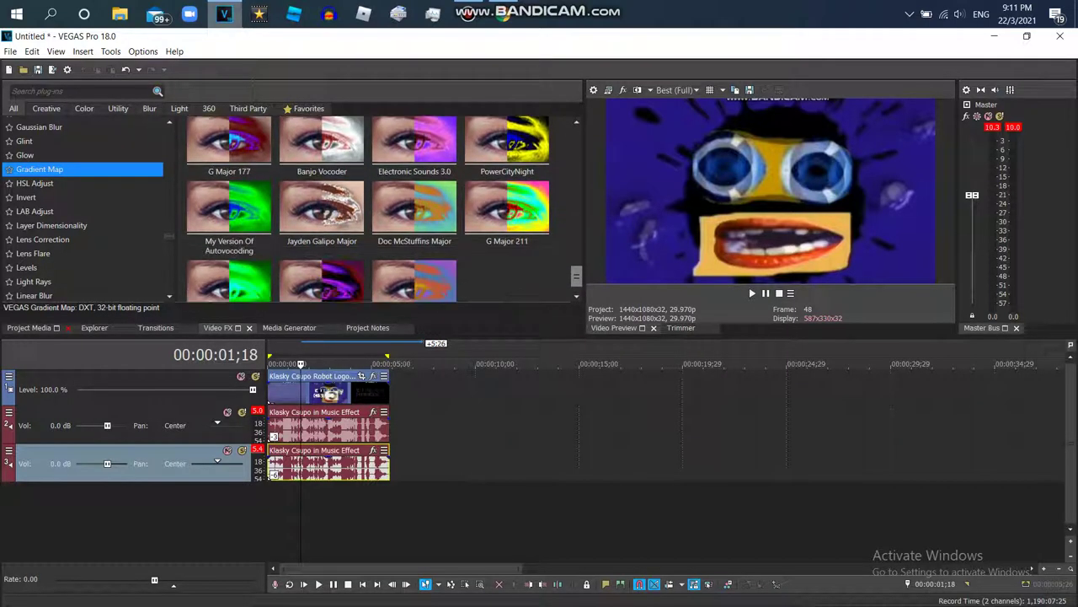
scroll(368, 211, up, 10)
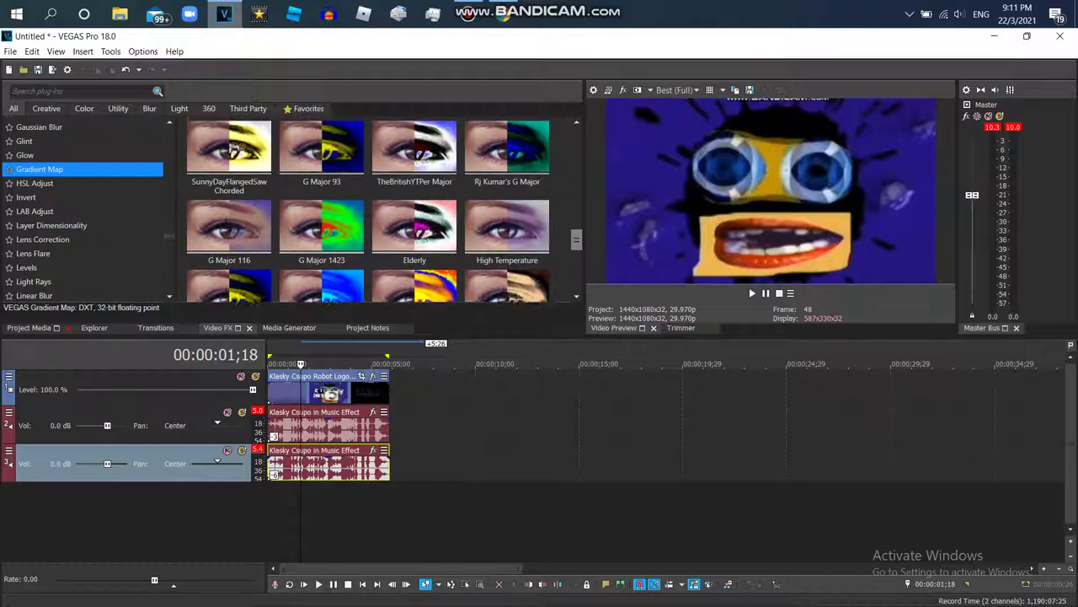
scroll(369, 211, down, 1)
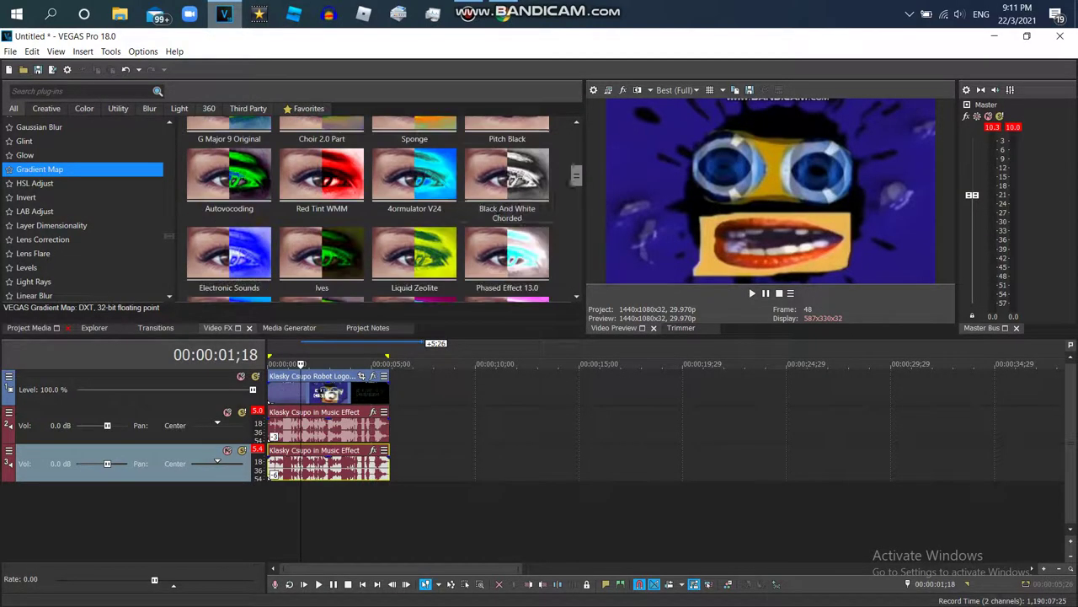
drag(321, 177, 329, 394)
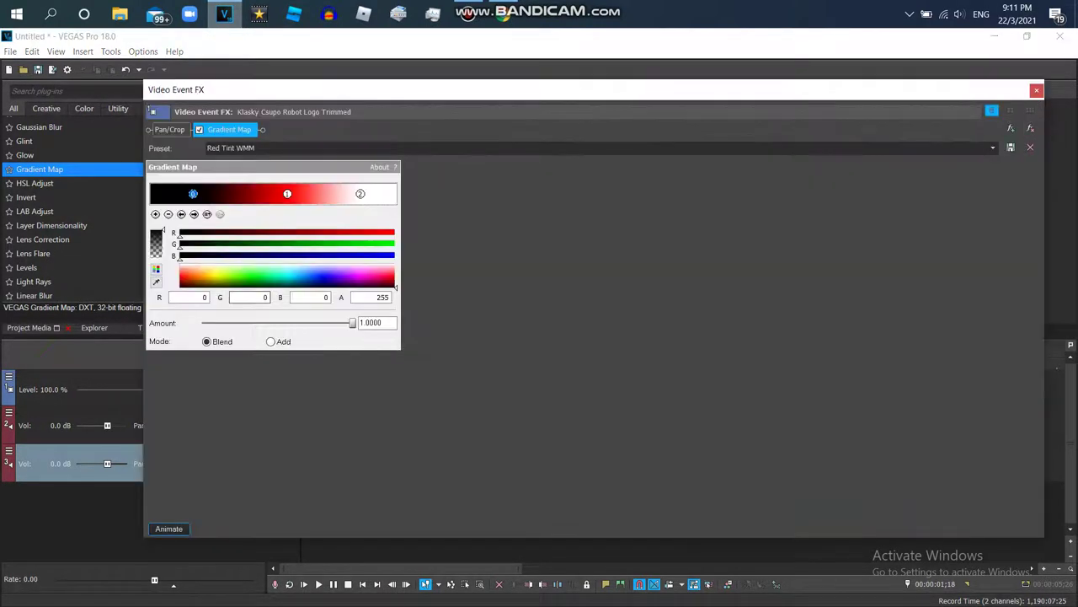
Step: Move the black and white gradient points to opposite ends of the gradient and centre the red point between them
drag(193, 194, 152, 194)
drag(360, 194, 394, 193)
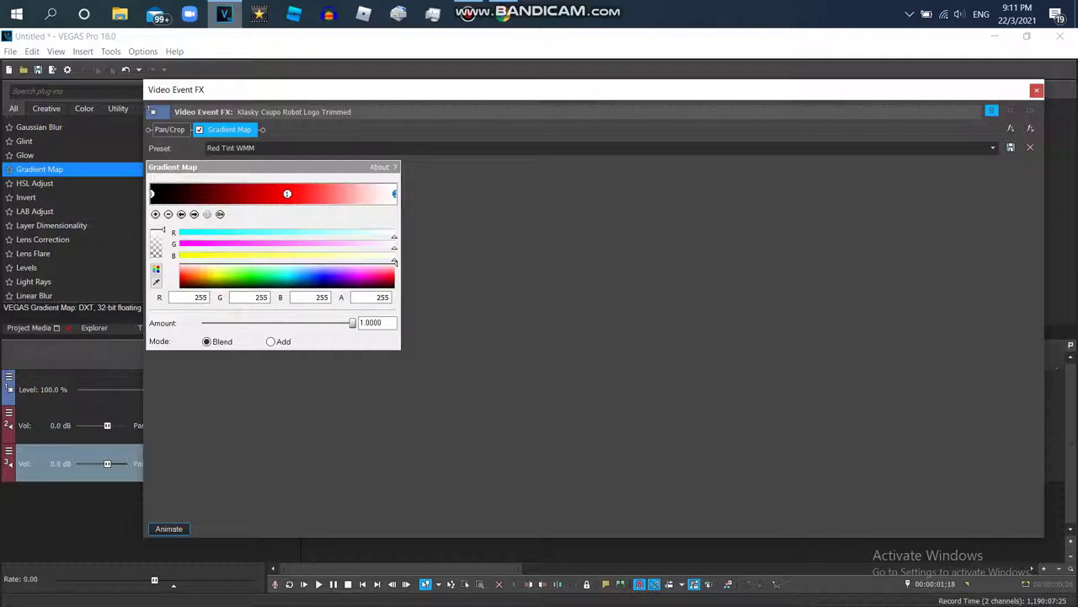
click(288, 194)
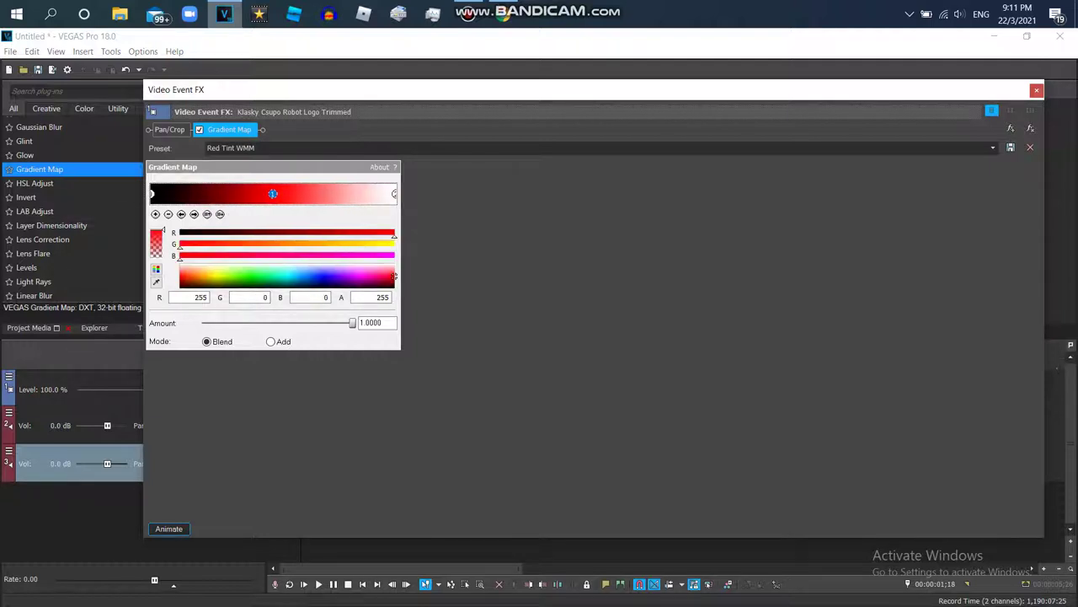
Step: Recolor the middle gradient point to blue (R 0, G 0, B 255) and name the Gradient Map preset Music Effect
click(325, 282)
drag(297, 259, 394, 259)
drag(188, 235, 199, 236)
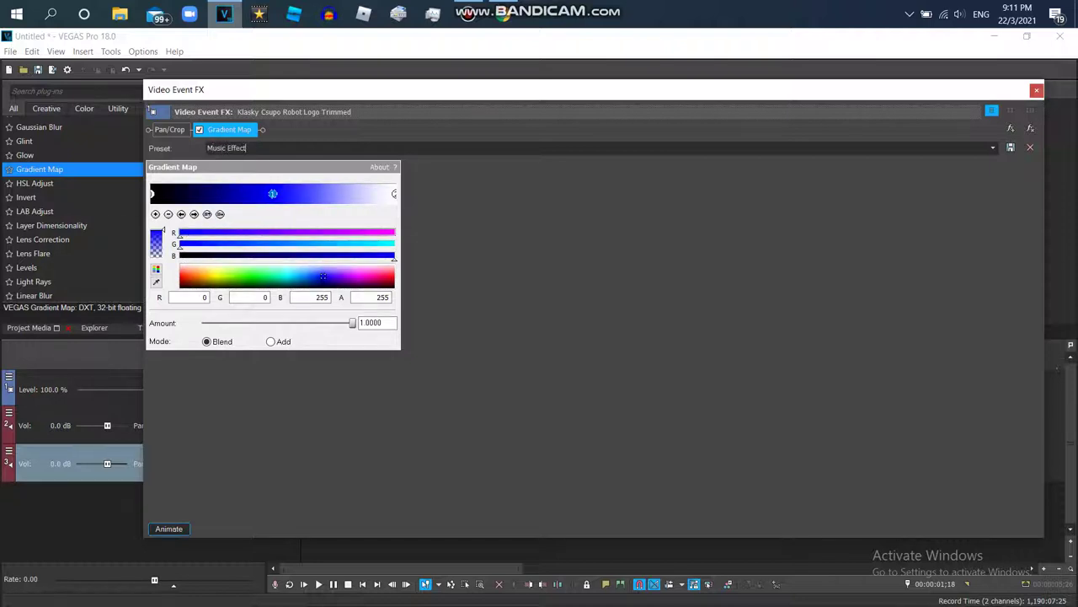
Step: Disable the Gradient Map on the logo video event and add the default Invert effect to its chain
drag(590, 90, 565, 368)
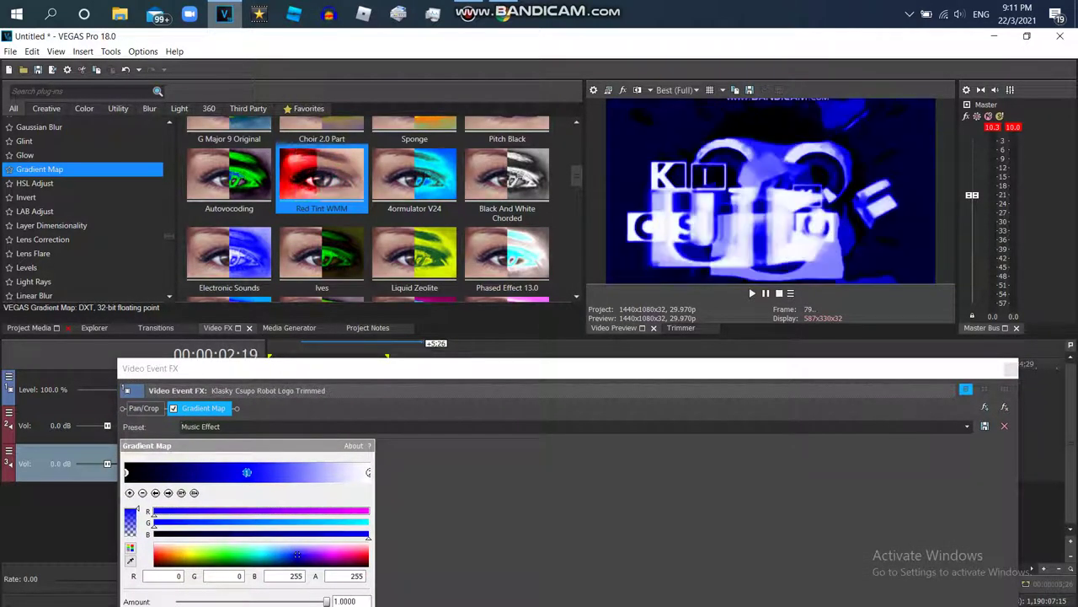
click(173, 407)
click(26, 198)
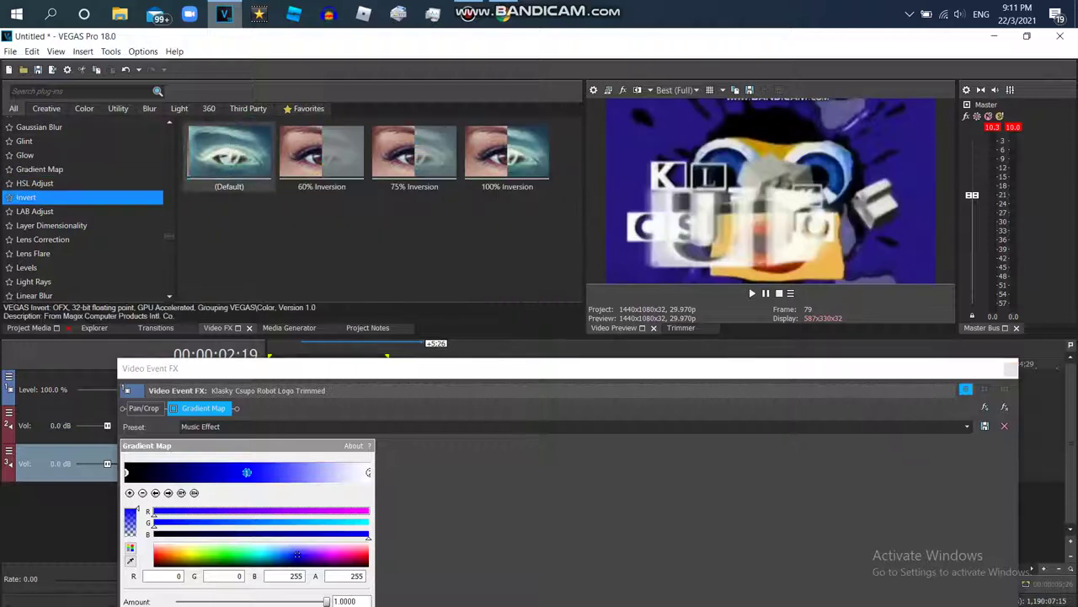
drag(229, 156, 244, 438)
Step: Add the HSL Adjust effect with the Asleep Or W Major preset to the logo video event
click(35, 182)
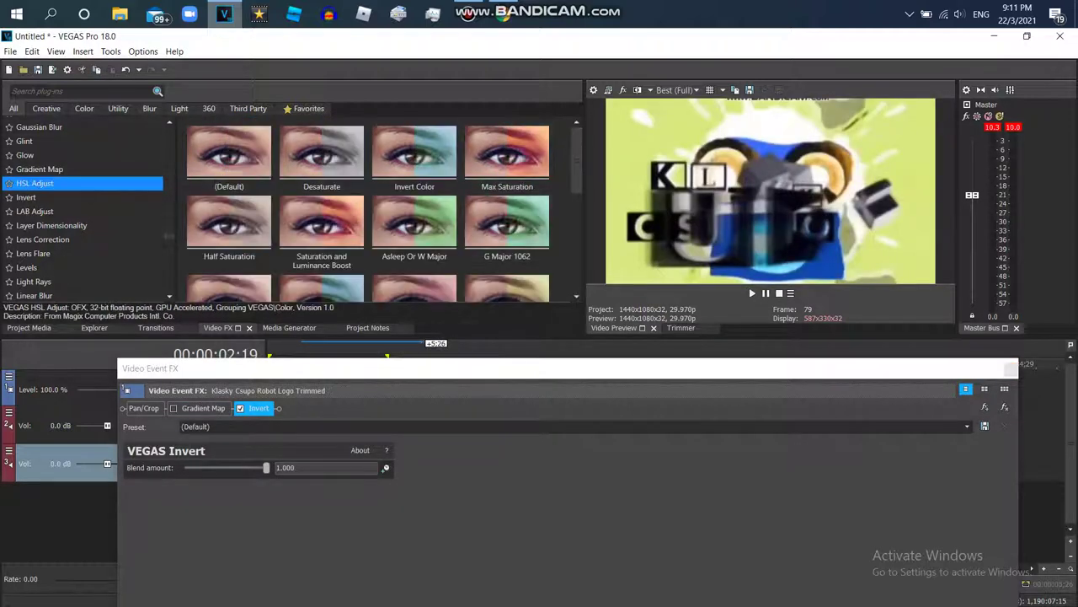
scroll(506, 202, down, 1)
drag(415, 199, 425, 472)
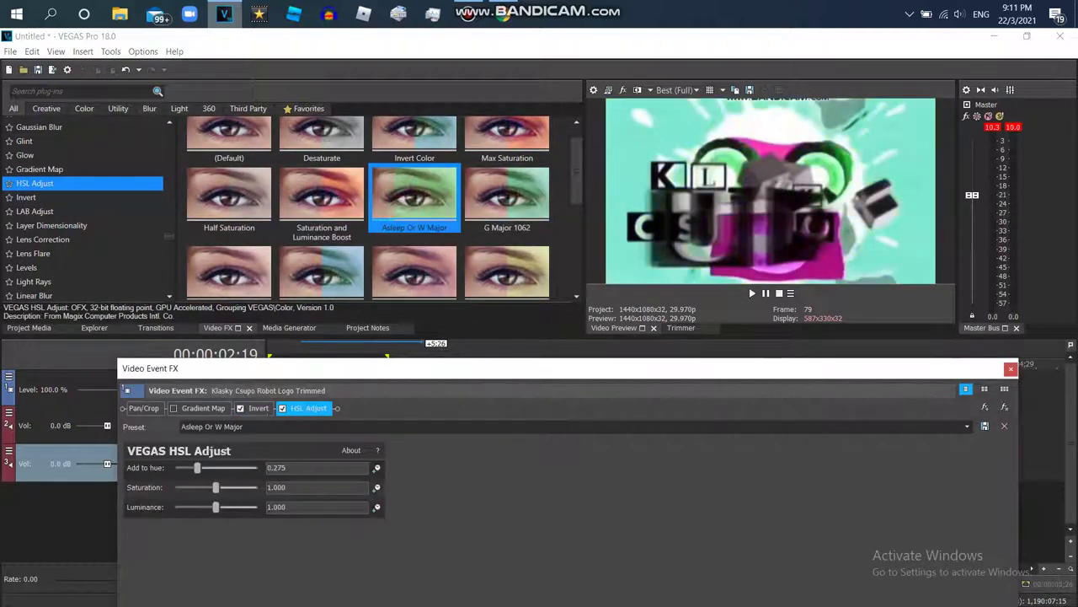
Step: Add the Wave effect with the Small preset to the logo video event
drag(169, 236, 168, 288)
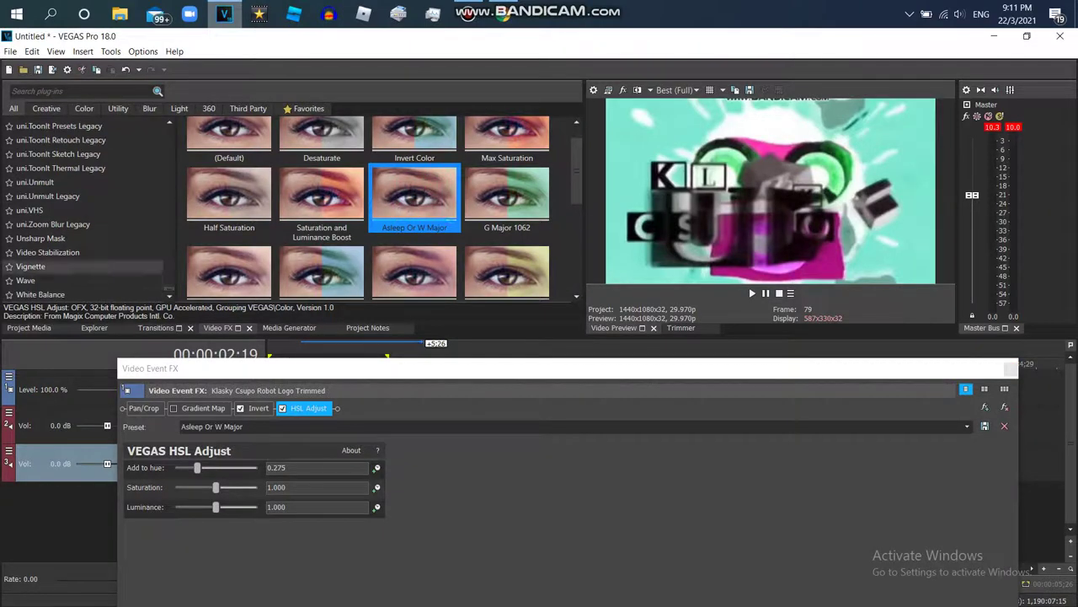
click(34, 280)
scroll(576, 181, down, 3)
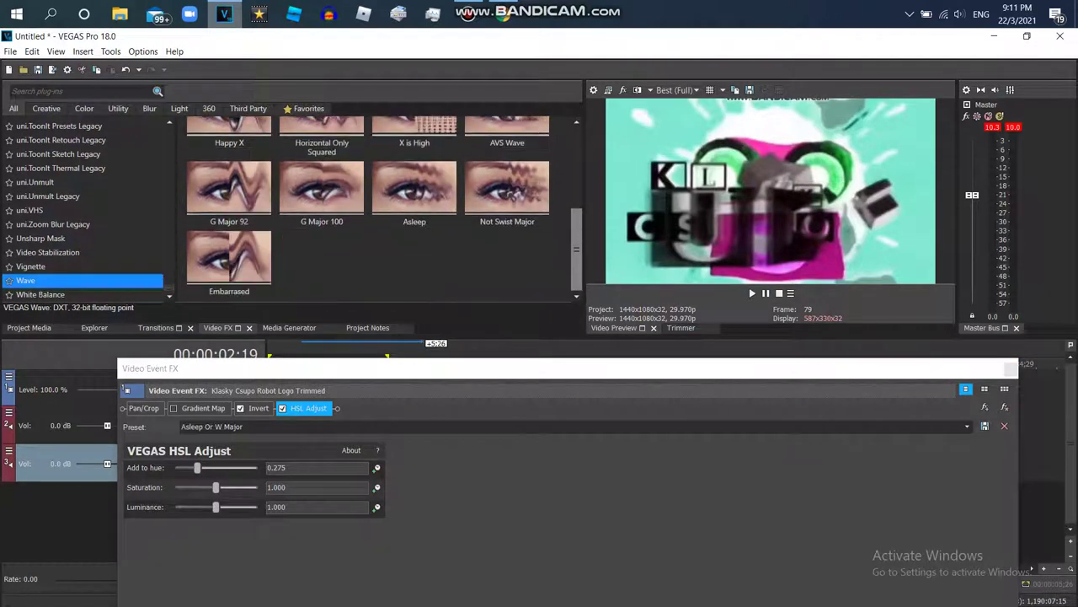
scroll(386, 209, up, 3)
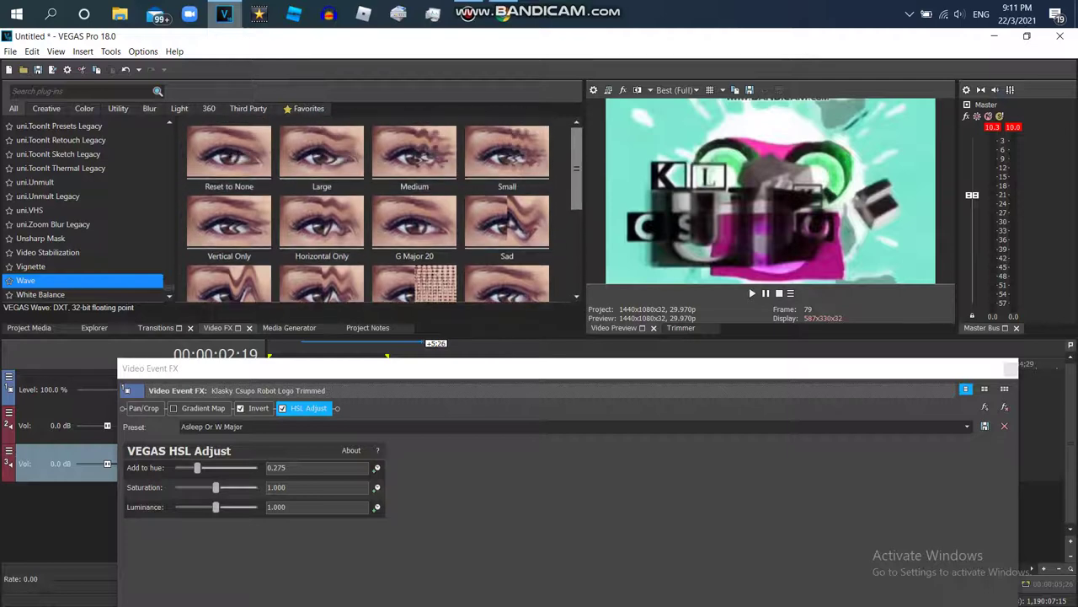
scroll(384, 211, down, 3)
scroll(384, 210, up, 2)
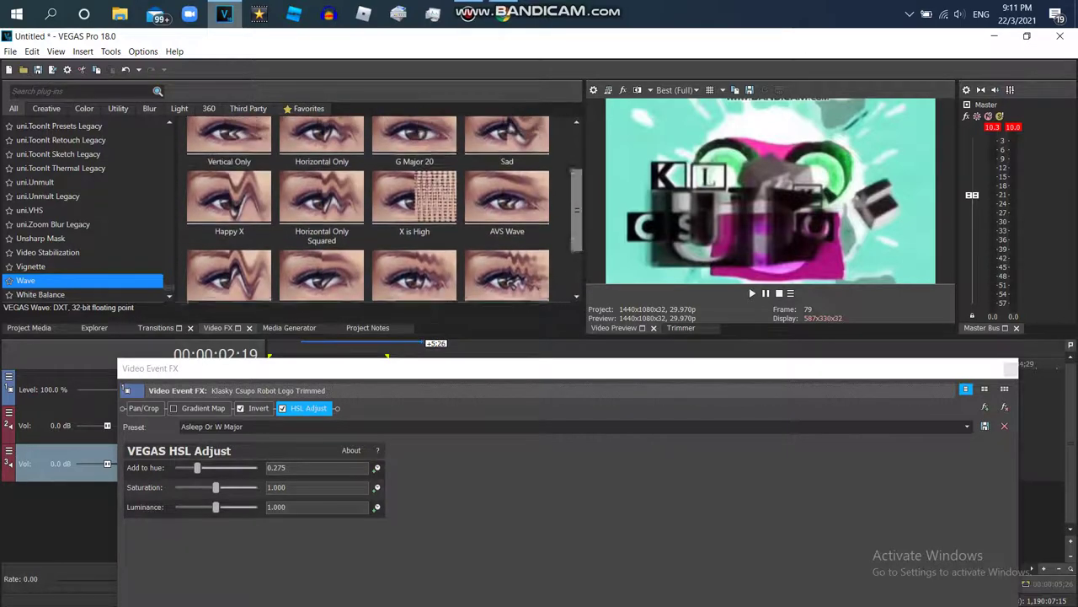
scroll(505, 181, up, 1)
double_click(507, 155)
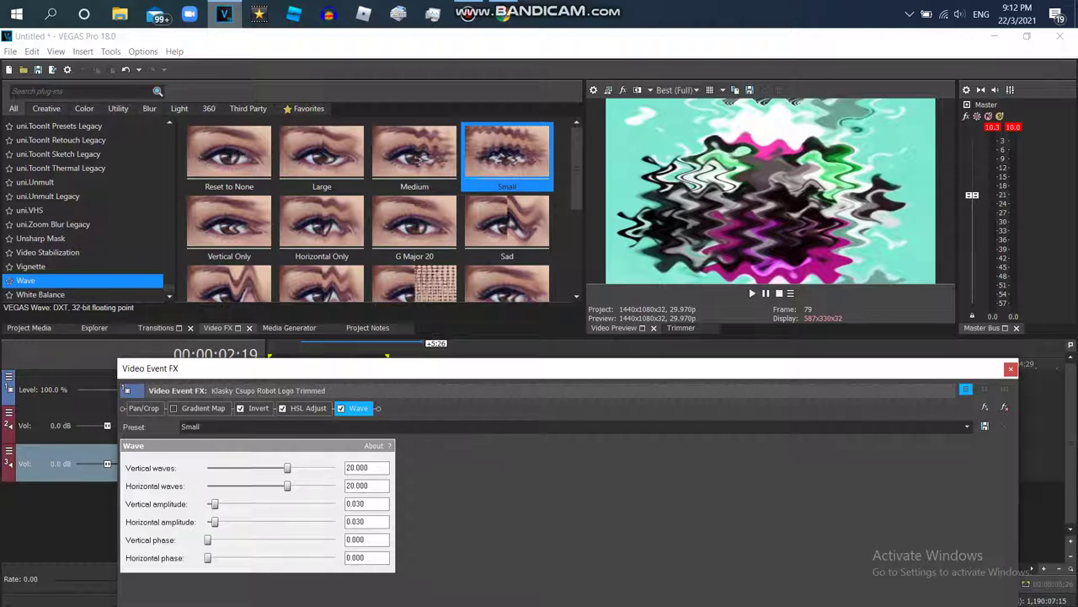
Step: Set the Wave effect's vertical waves and vertical amplitude to 0 and name the preset Asleep
drag(283, 467, 207, 468)
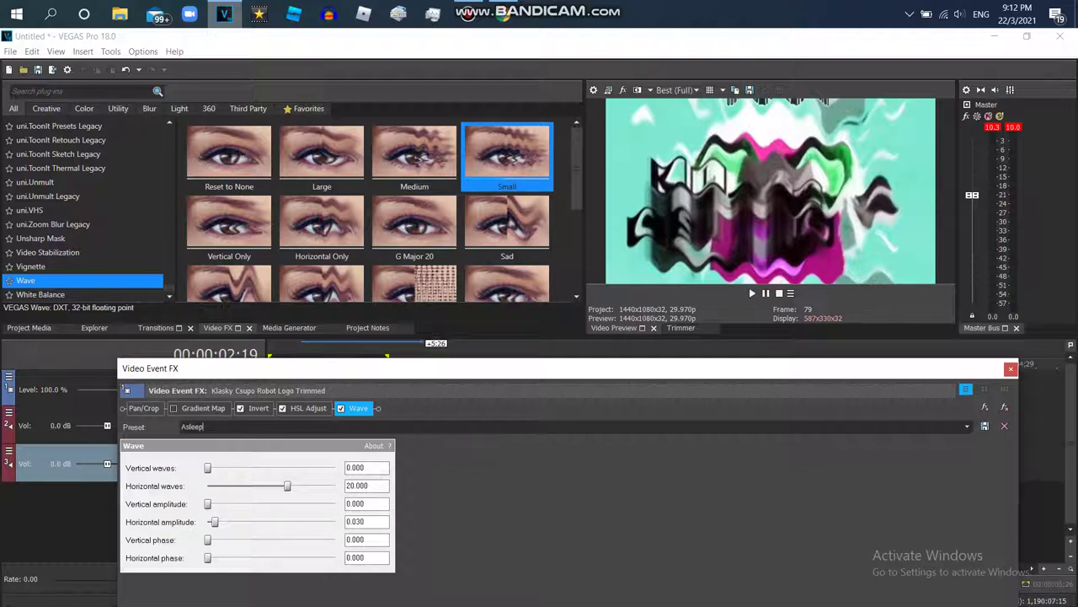
click(174, 408)
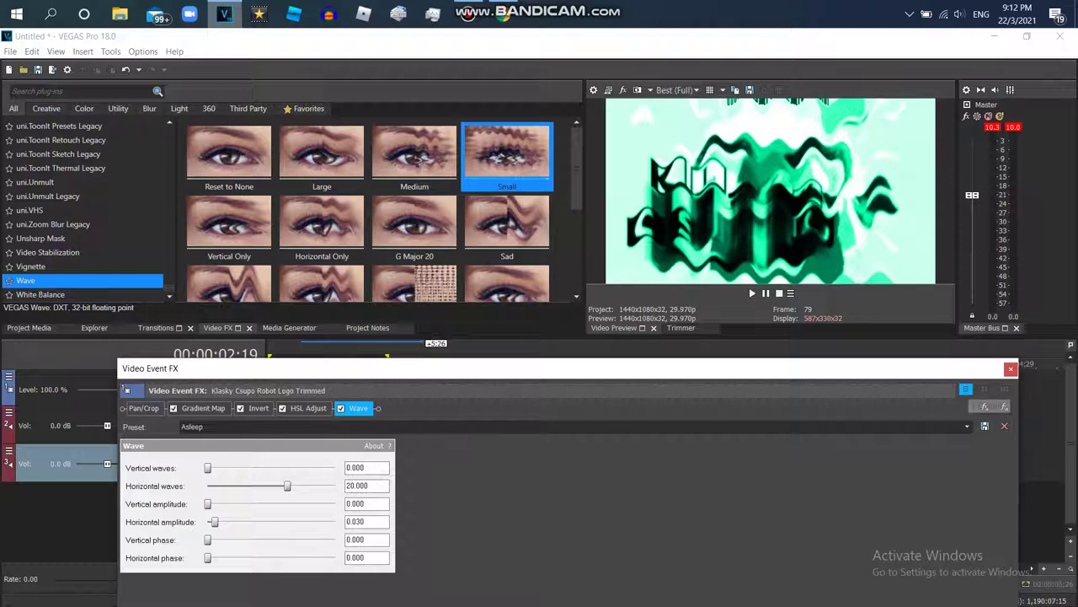
click(203, 408)
click(309, 408)
click(358, 408)
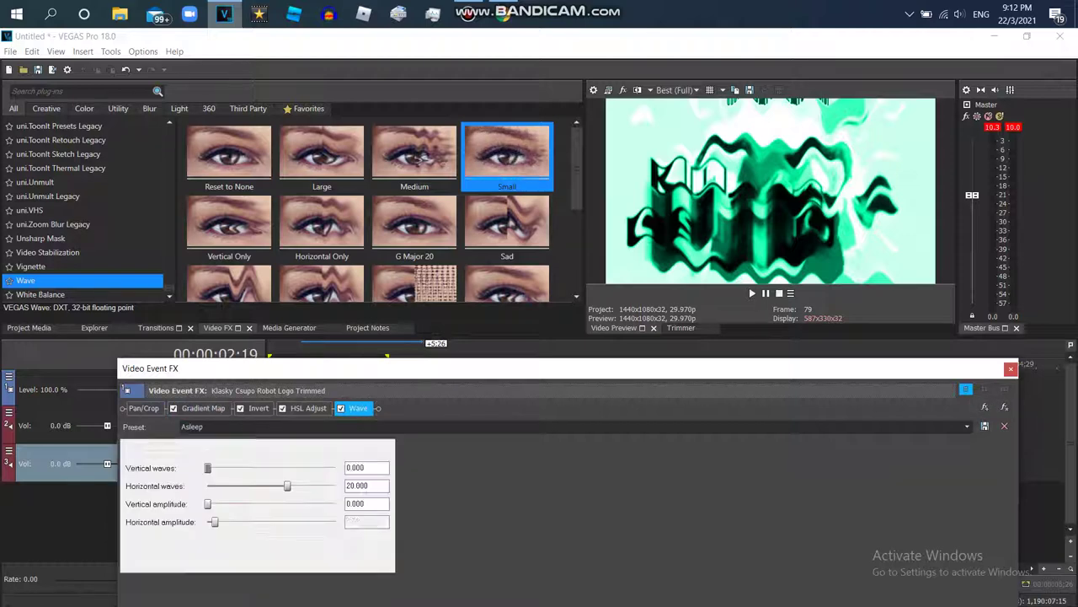
click(985, 407)
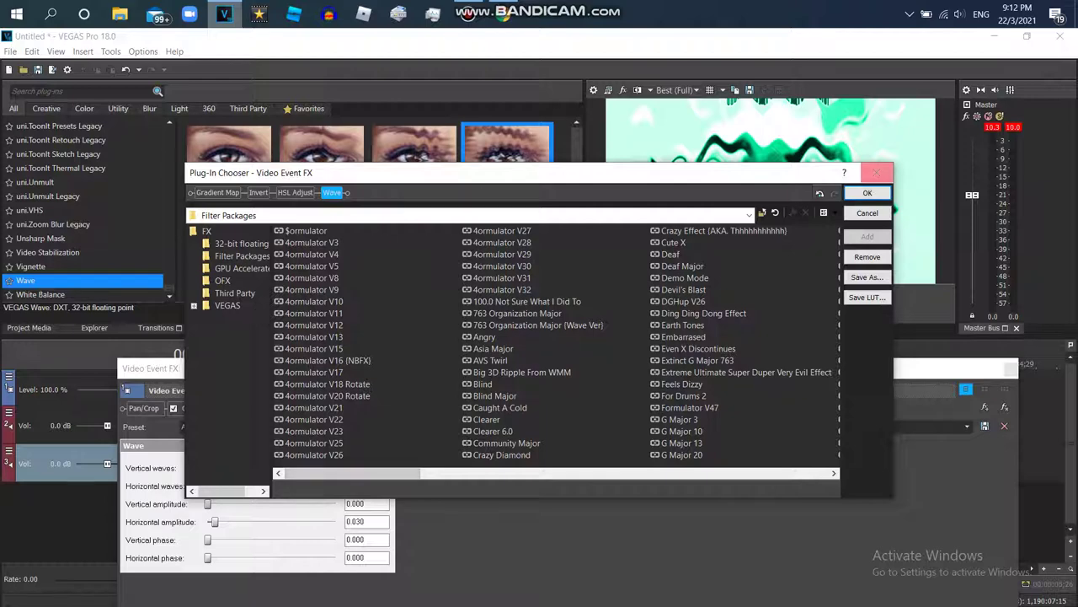
click(878, 171)
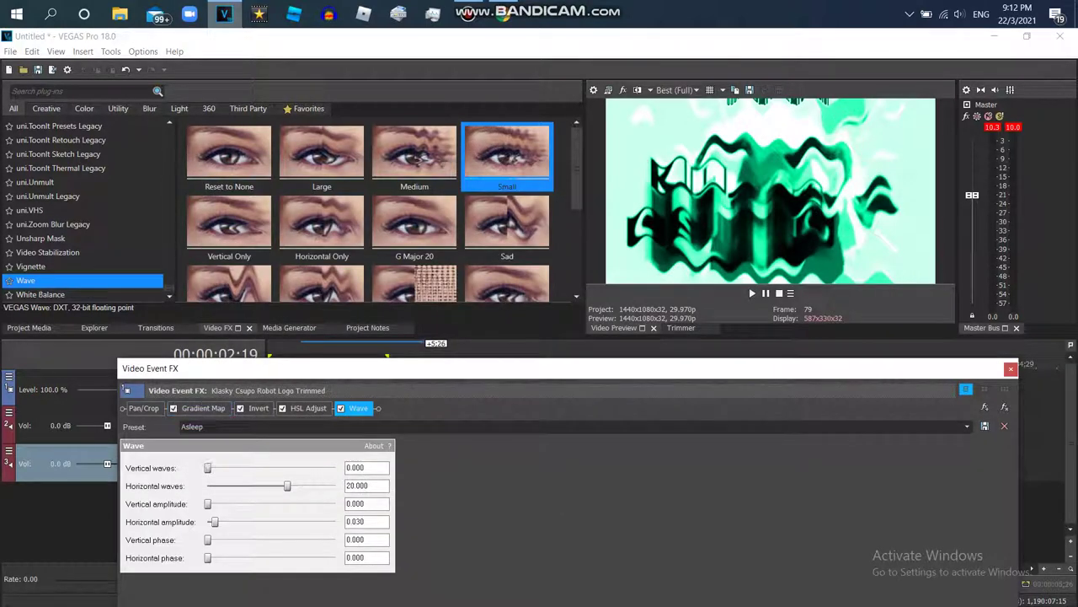
Step: Remove the Gradient Map from the logo video event's chain and save the remaining effects as a package named Asleep
click(203, 408)
click(1005, 407)
click(985, 407)
click(867, 277)
text(Asleep)
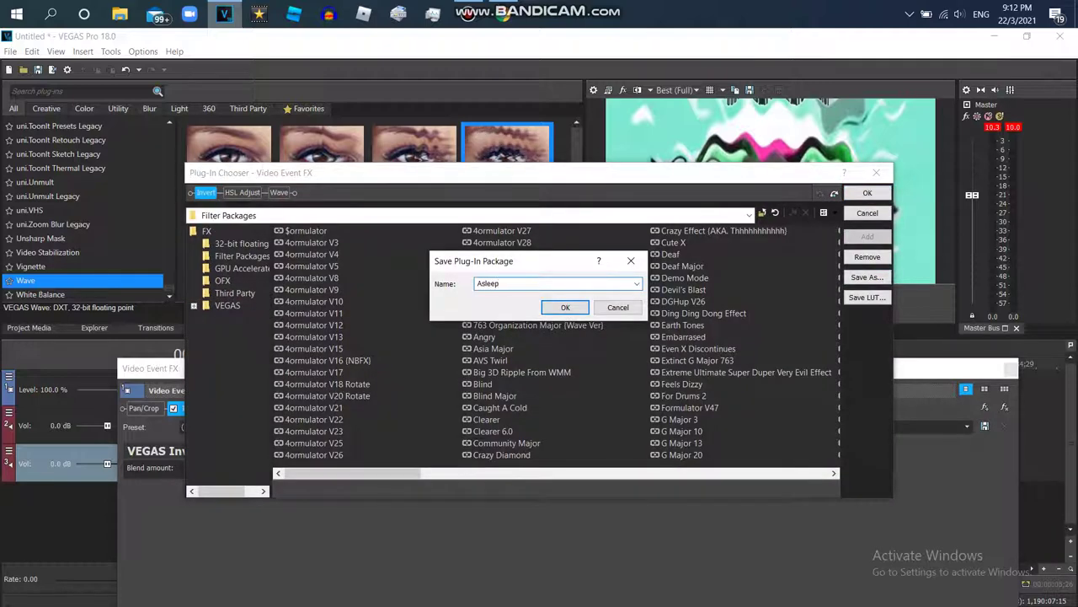
key(Return)
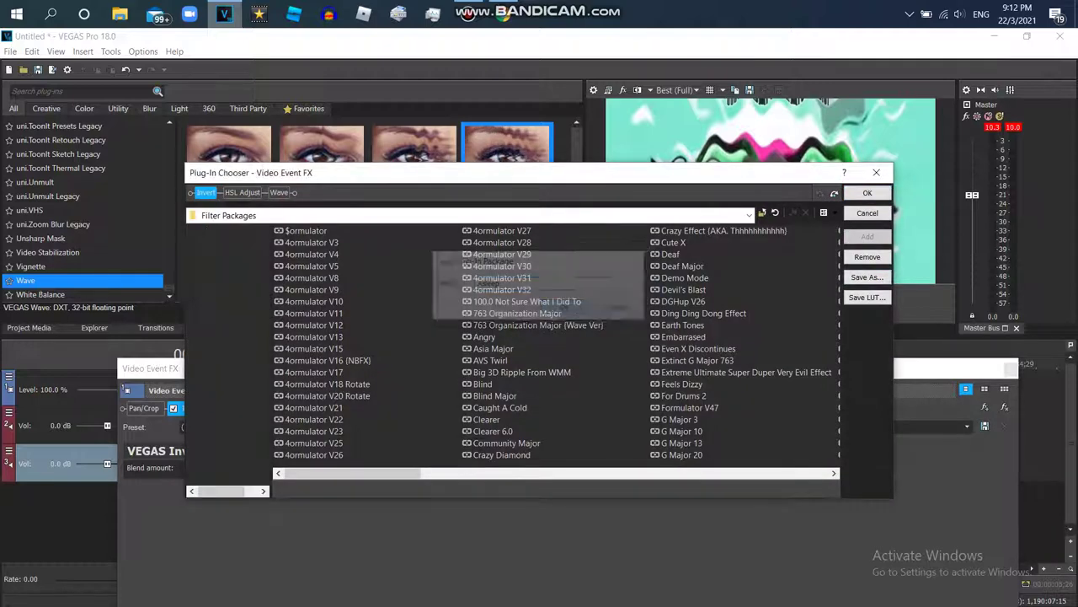
key(Escape)
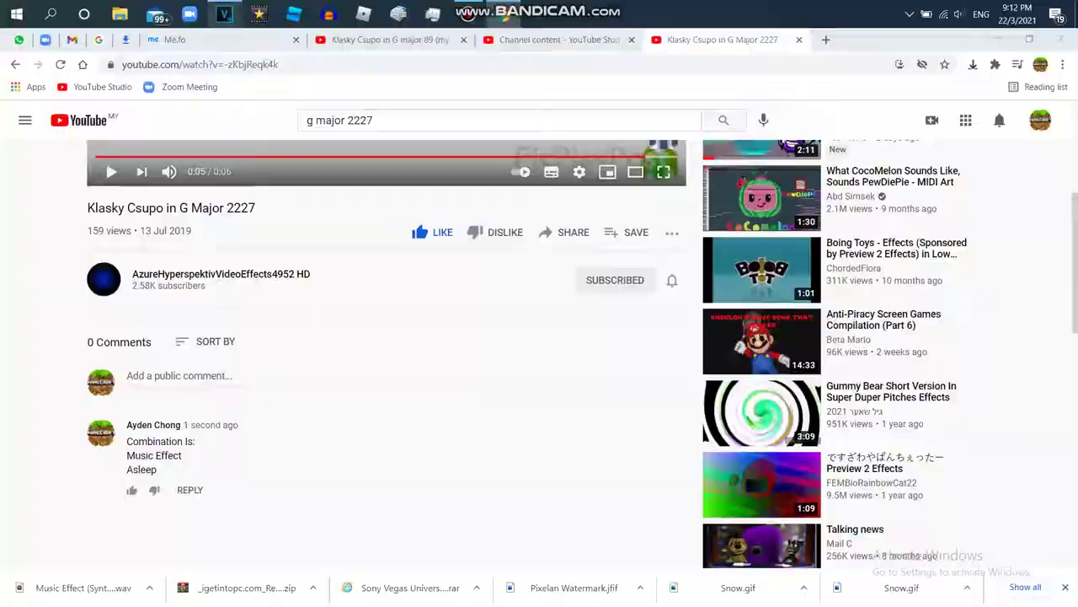
Step: Add the Gradient Map effect with the Music Effect preset back to the logo video event in VEGAS Pro
key(alt+Tab)
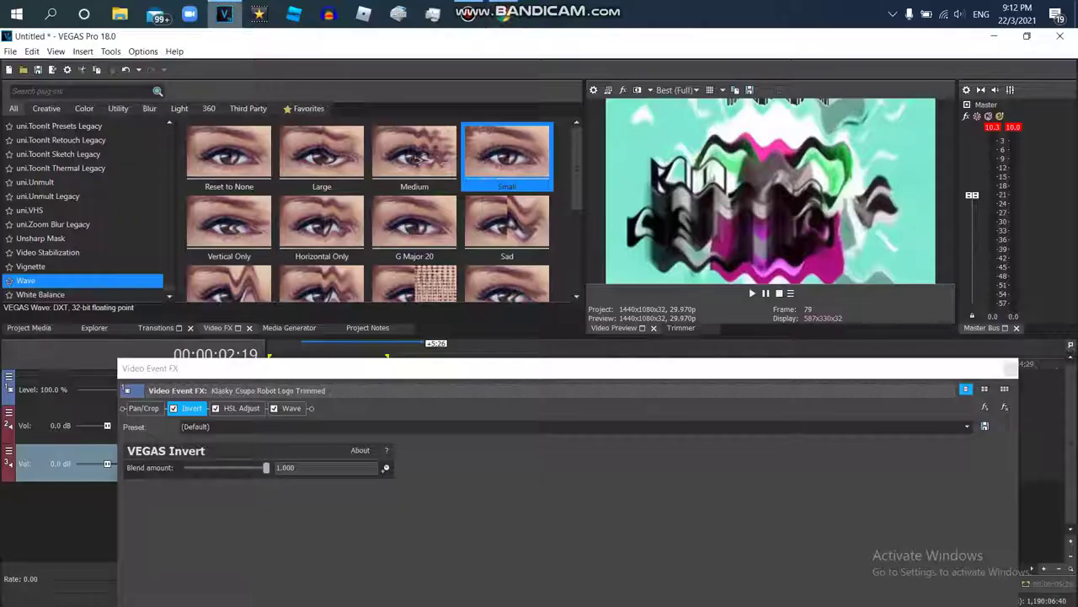
scroll(84, 211, up, 15)
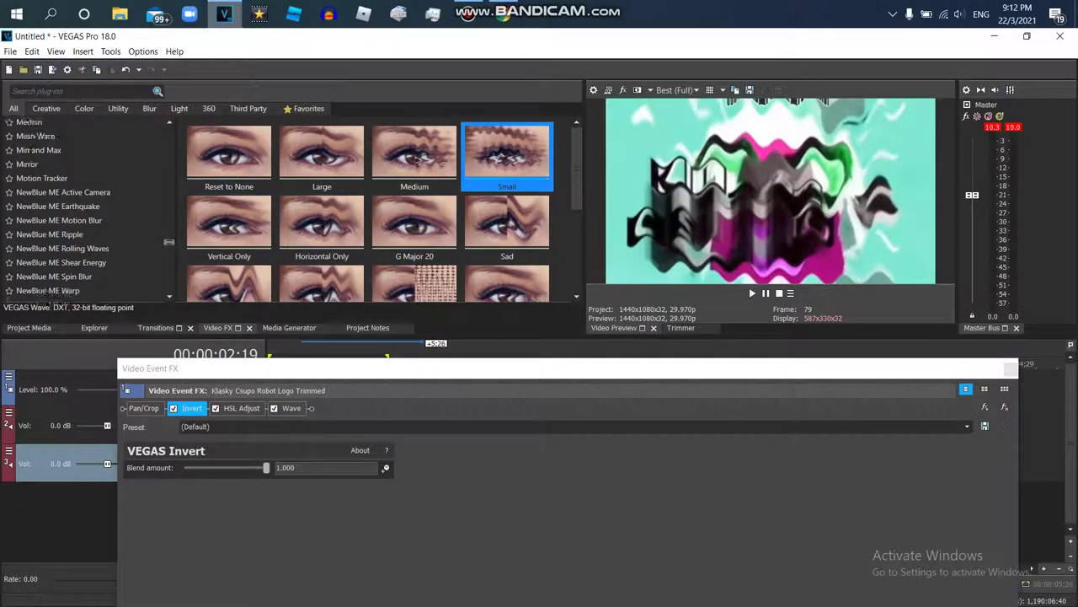
drag(169, 237, 169, 233)
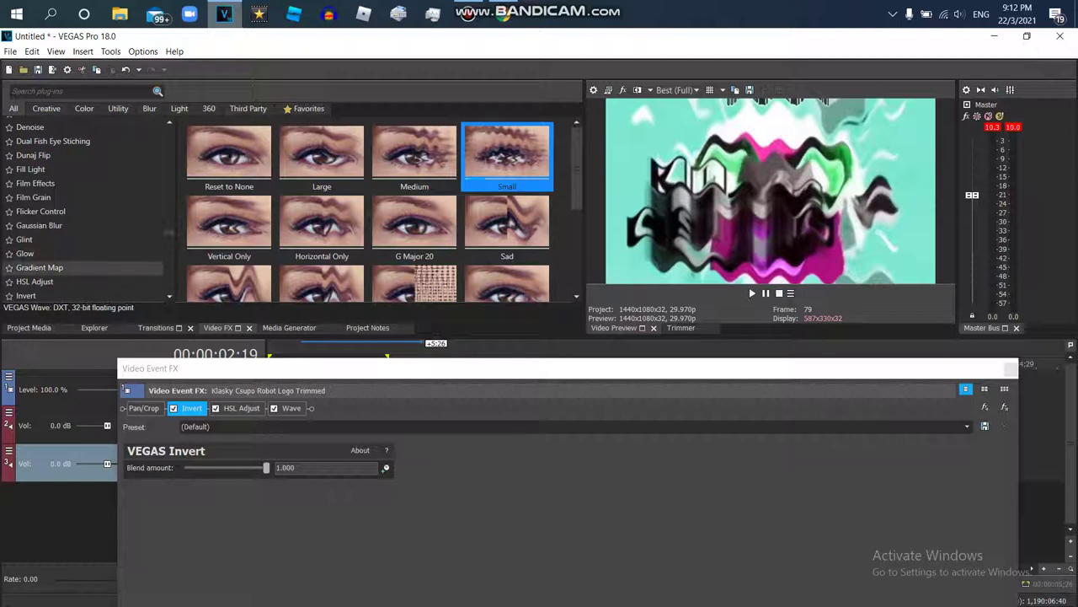
click(50, 268)
drag(577, 138, 578, 281)
drag(507, 250, 328, 497)
Step: Check the reference video in the browser, return to VEGAS Pro and save the full effect chain as a package named G Major 2227
key(alt+Tab)
scroll(830, 230, up, 1)
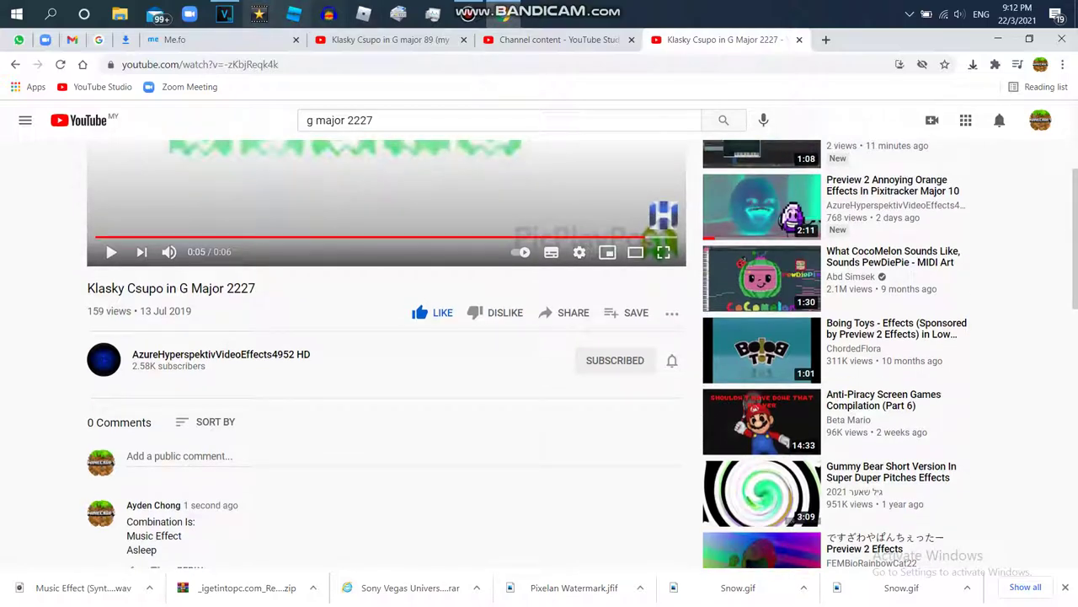
click(224, 13)
click(867, 277)
text(G Major 2227)
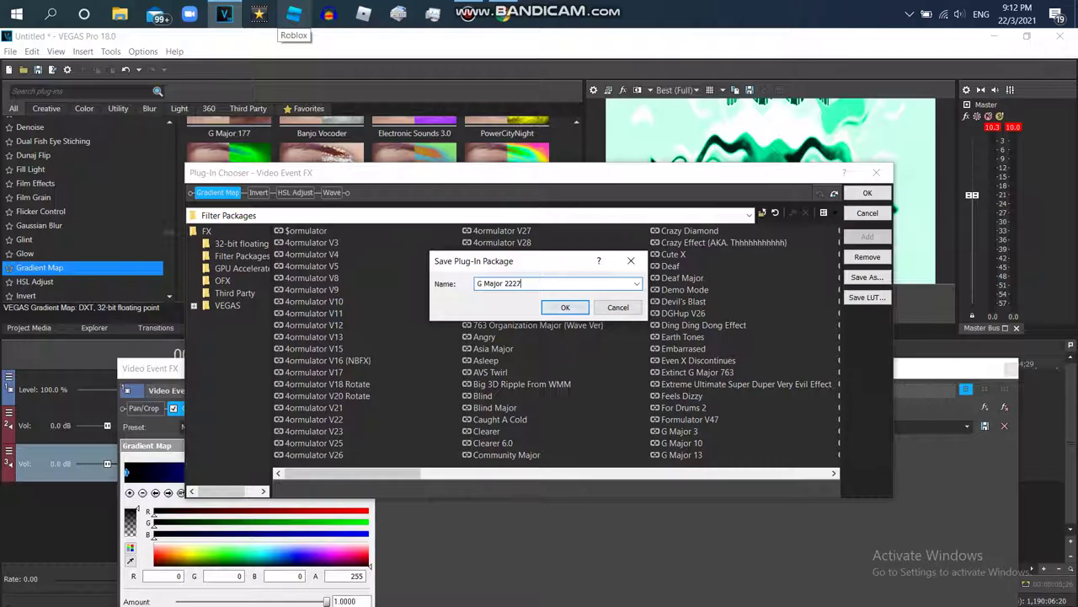
key(Return)
click(868, 193)
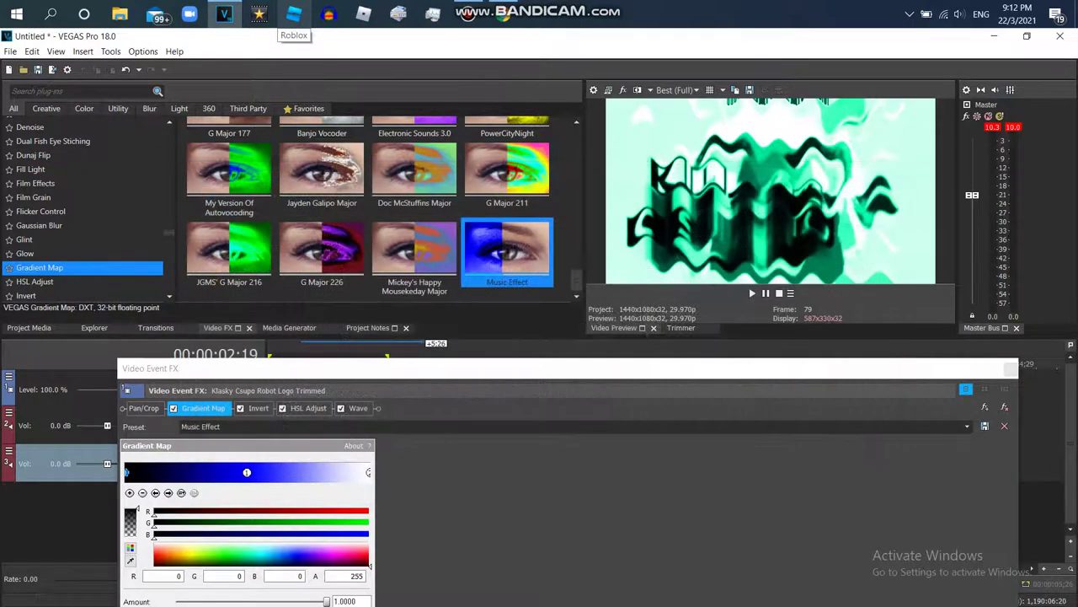
Step: Close the event effects window and play the finished logo clip from its start
click(1011, 369)
double_click(333, 466)
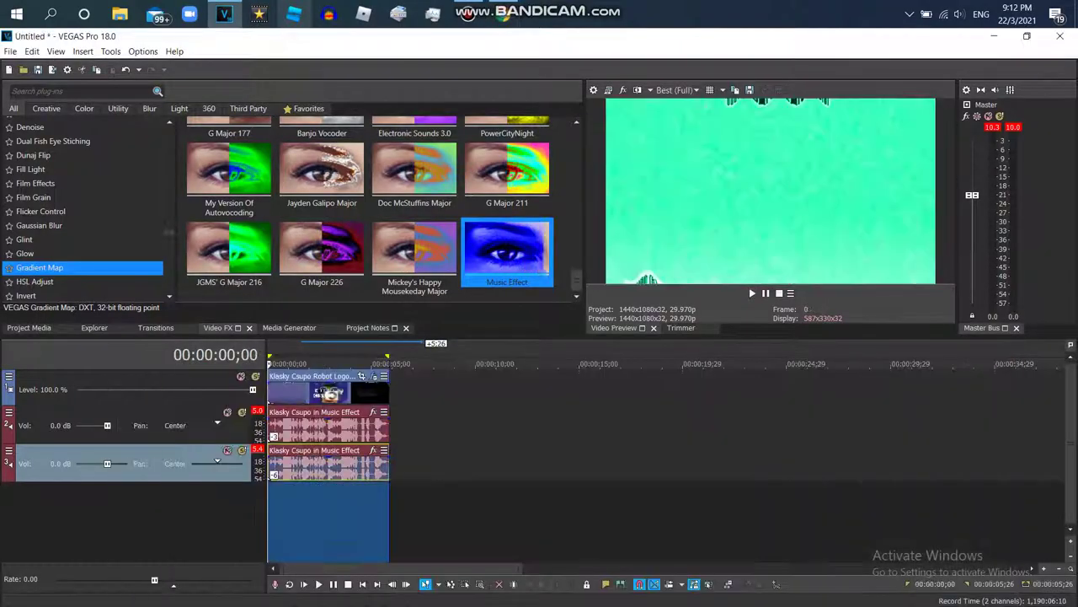
click(752, 293)
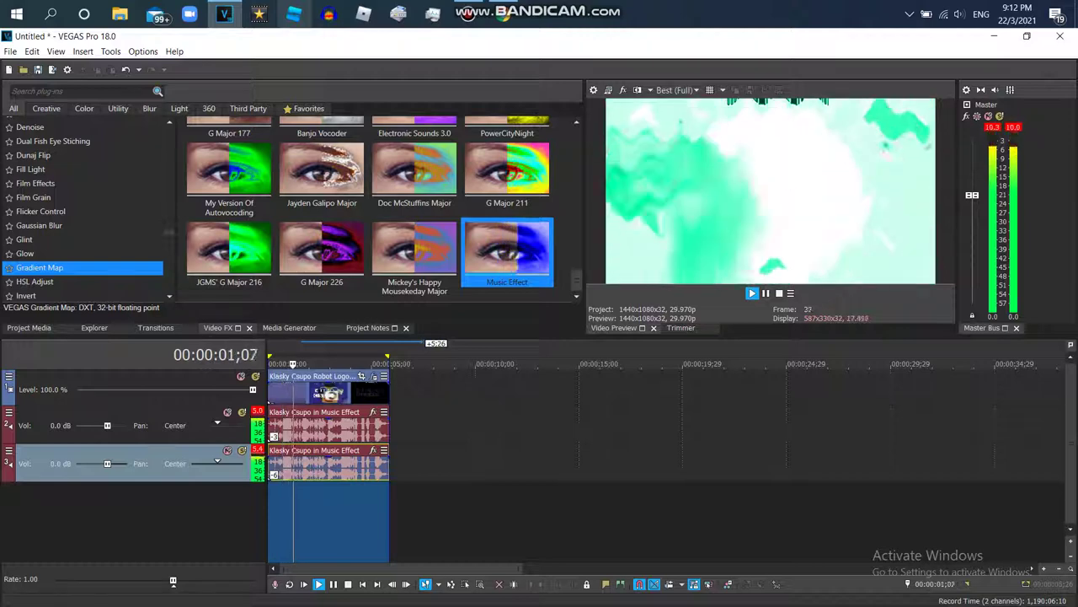